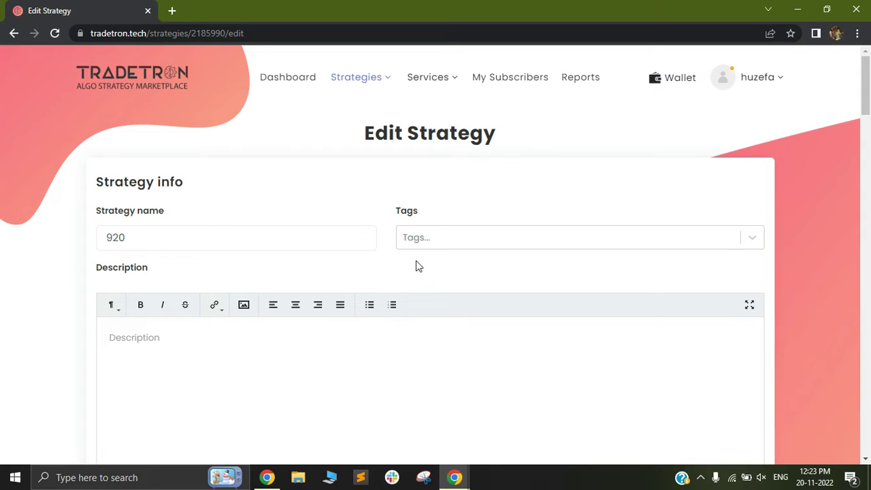
Step: Scroll down to Set №1's entry condition and its Buy PE and Sell CE NIFTY 50 positions
scroll(403, 290, down, 1)
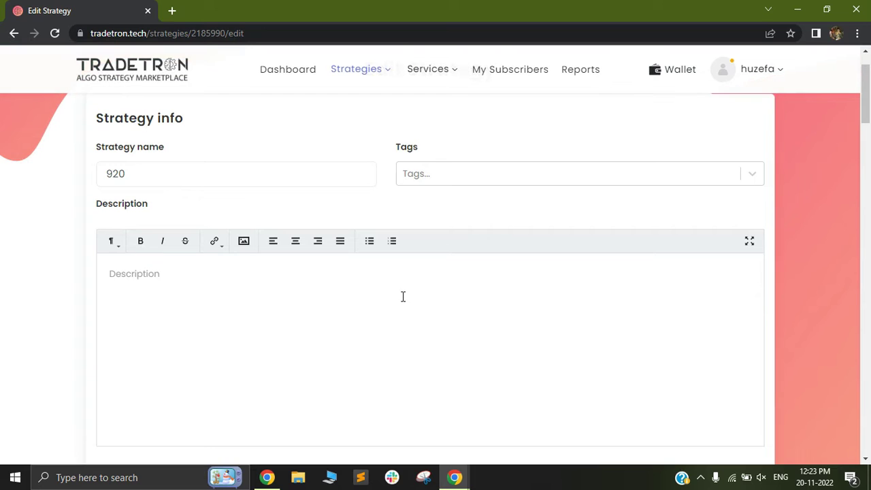
scroll(363, 318, down, 4)
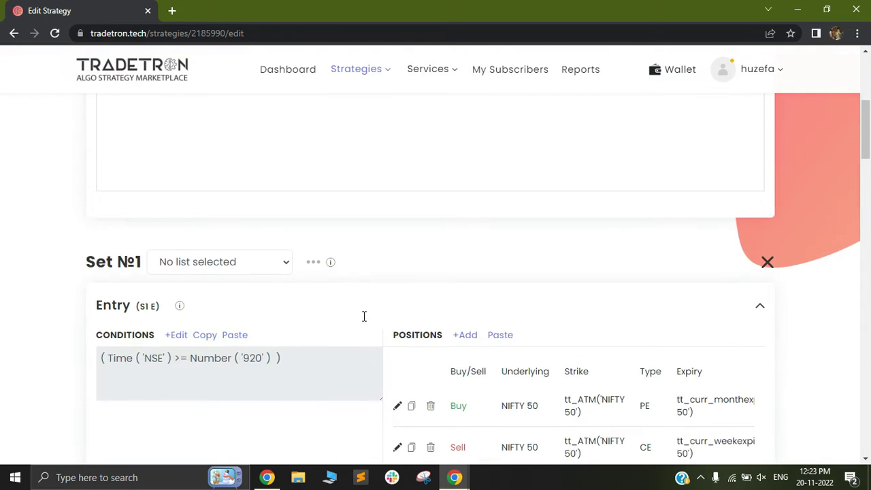
scroll(323, 309, down, 1)
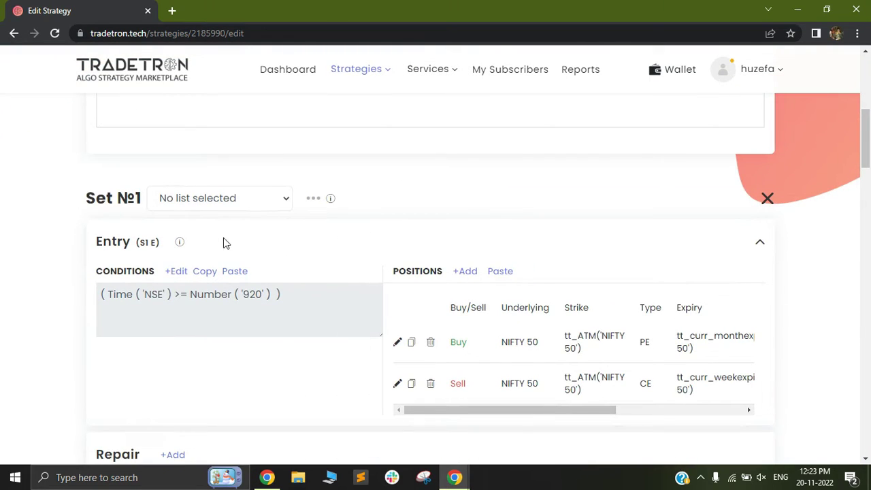
scroll(460, 328, down, 1)
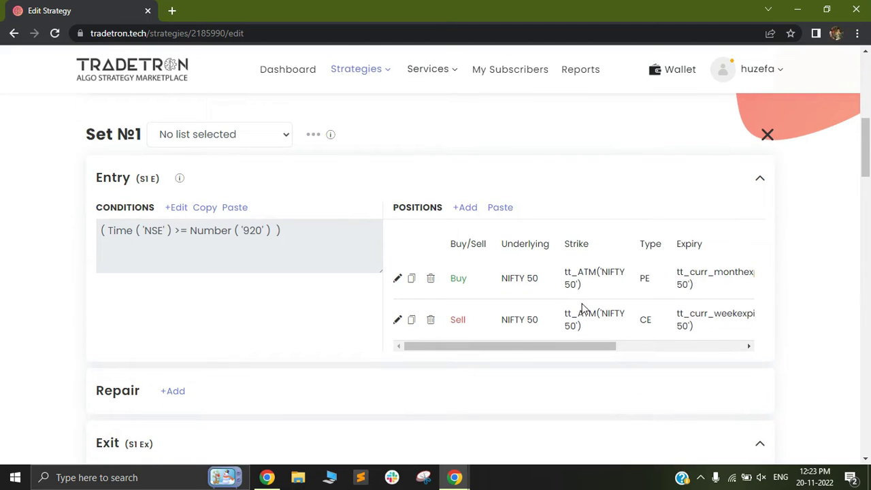
mouse_move(514, 349)
mouse_down()
mouse_move(625, 356)
mouse_move(486, 356)
mouse_up()
Step: Inspect the Buy PE and Sell CE leg details without changes, then scroll to Repair and Exit
click(399, 280)
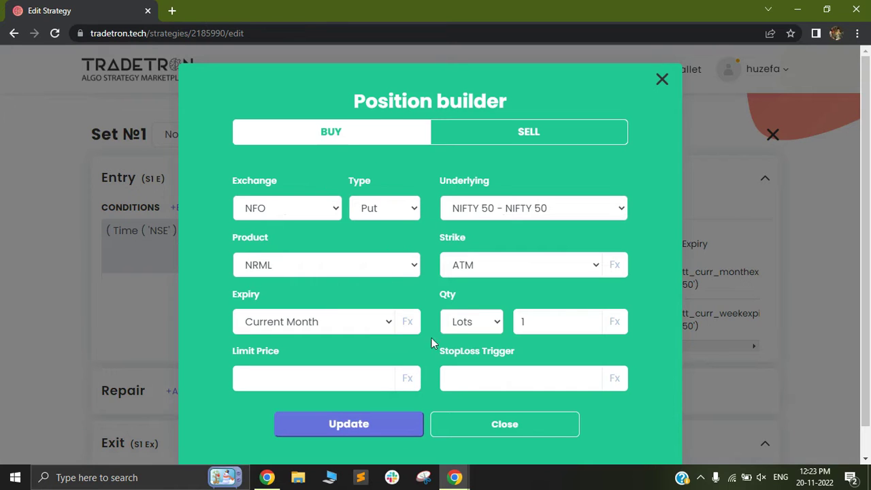
click(505, 422)
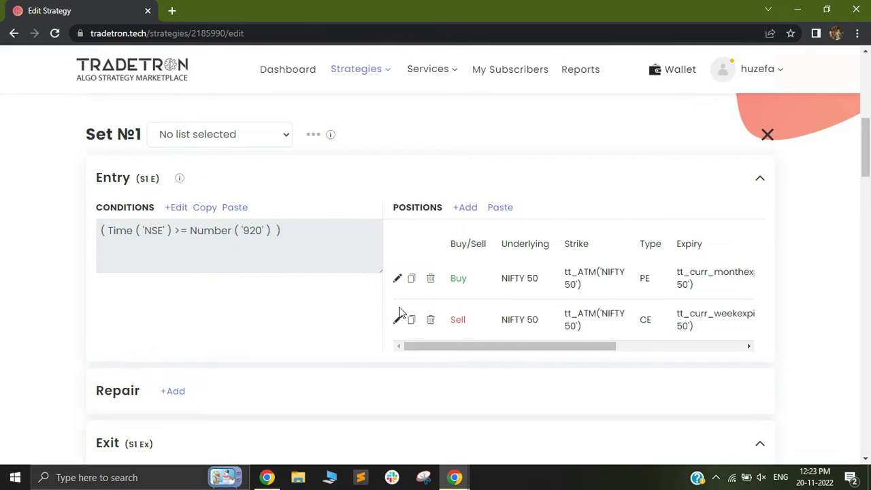
click(397, 320)
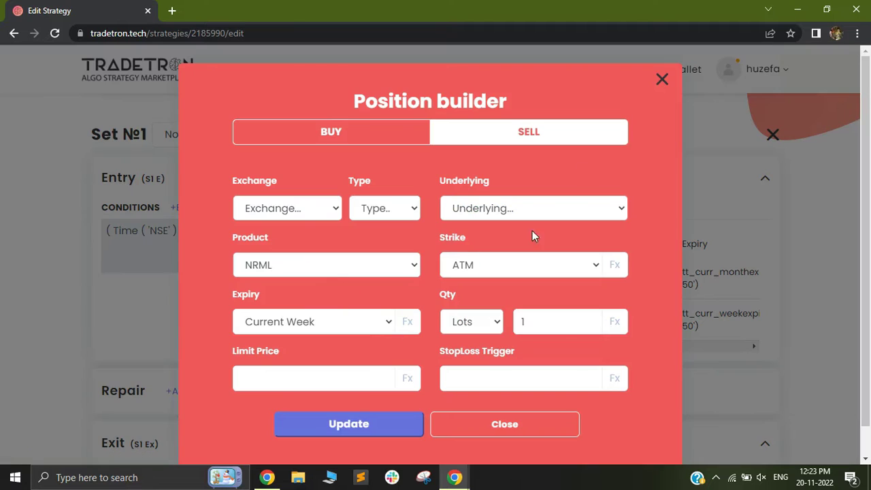
click(662, 77)
scroll(297, 346, down, 2)
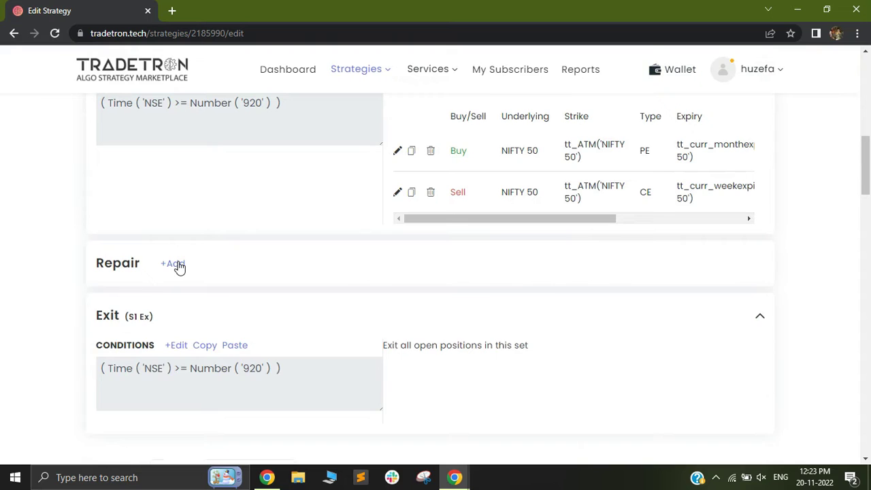
Step: Add a Repair Once block whose condition has two blank rows joined by OR
click(174, 264)
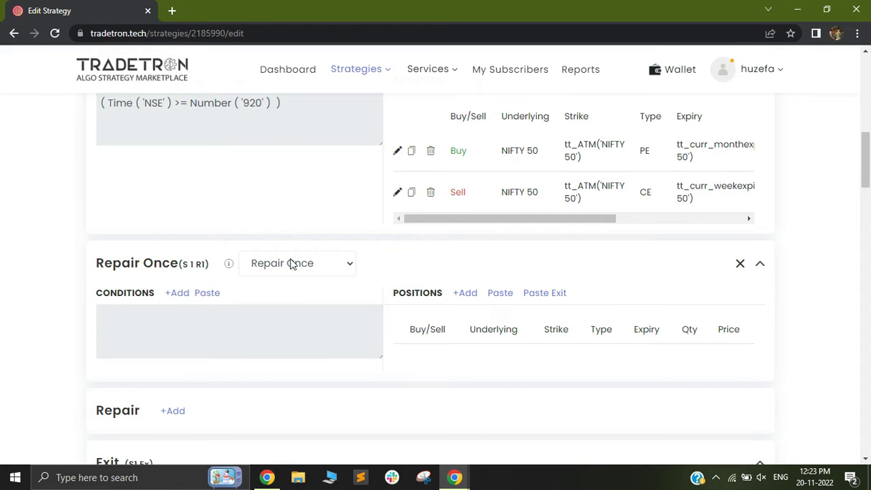
click(183, 294)
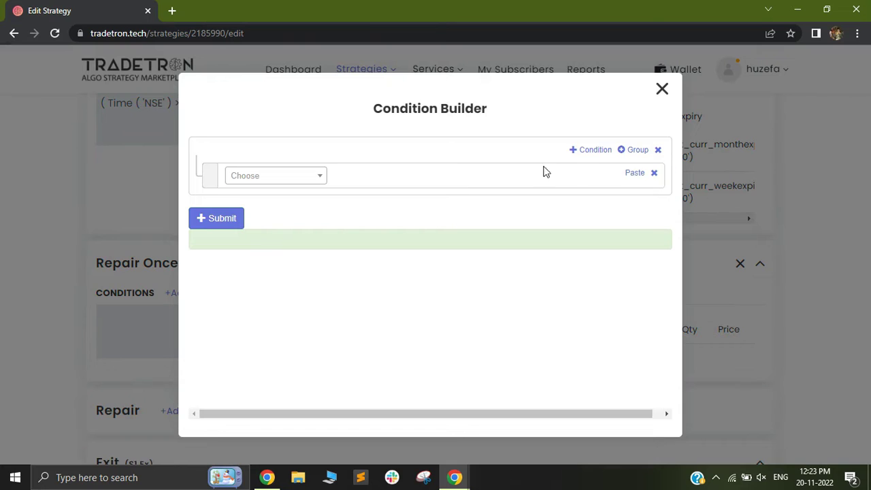
click(598, 161)
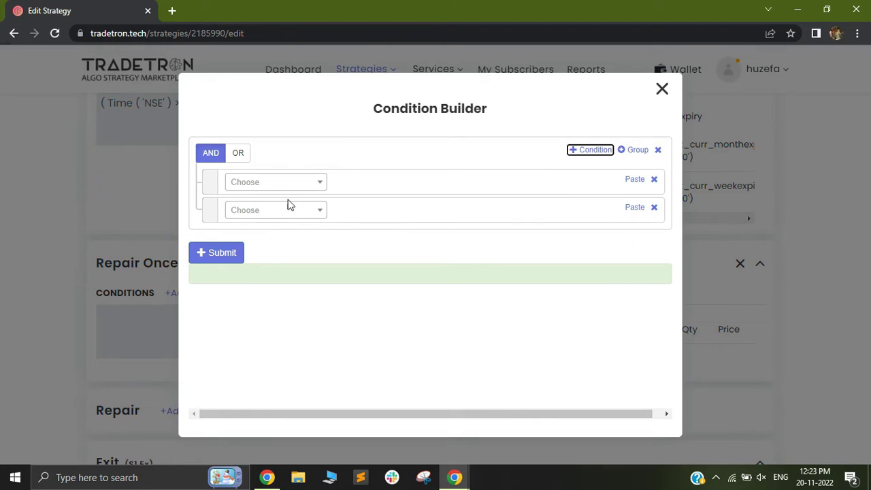
click(240, 155)
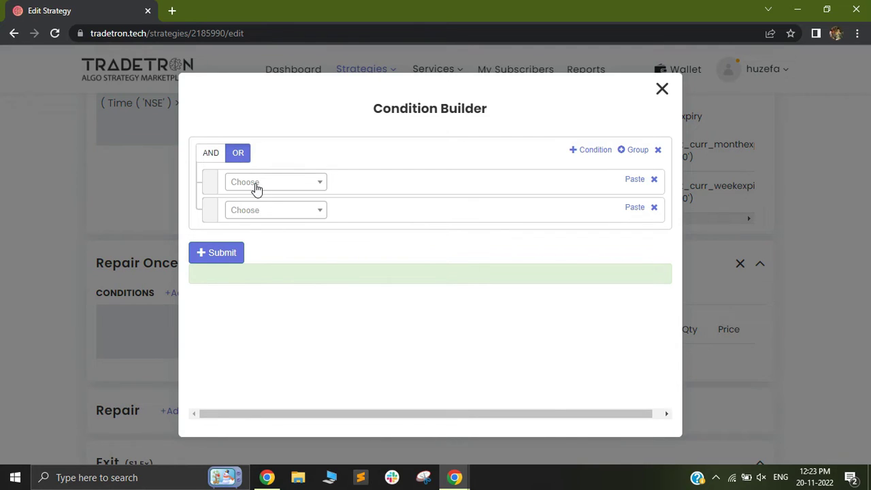
click(255, 189)
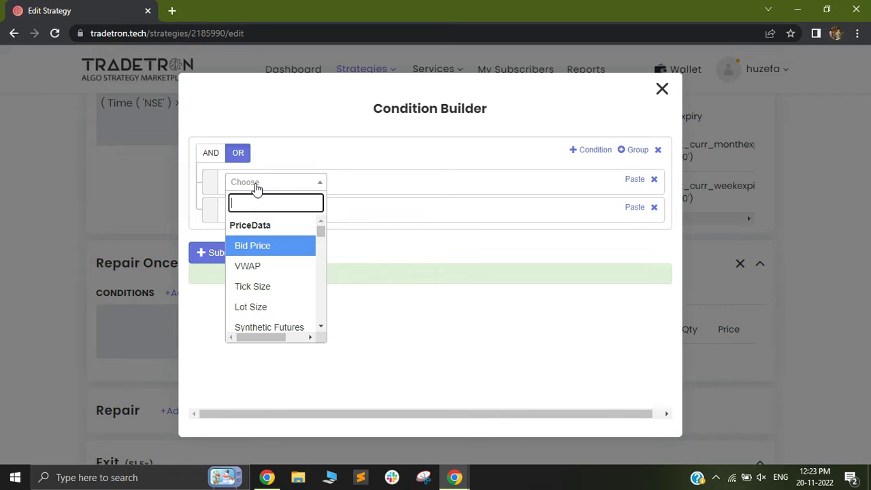
Step: Make the first OR row a Leg Exit keyword with NIFTY 50 as the underlying
text(leg)
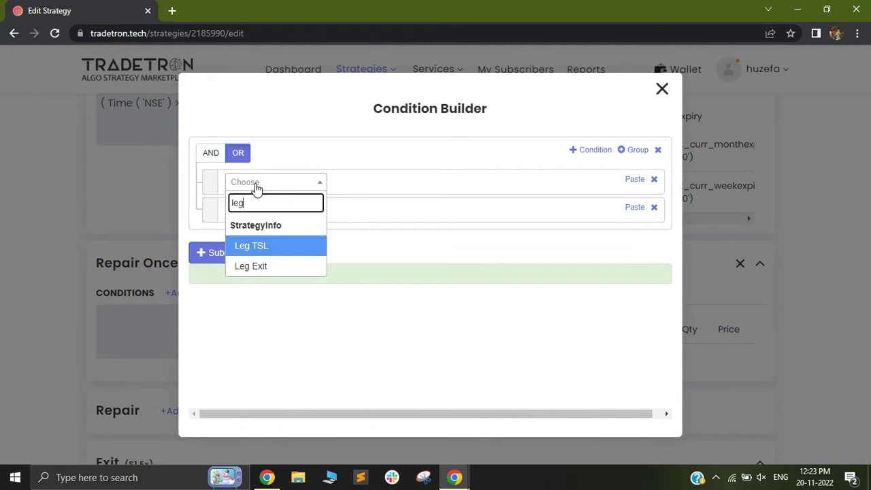
click(274, 266)
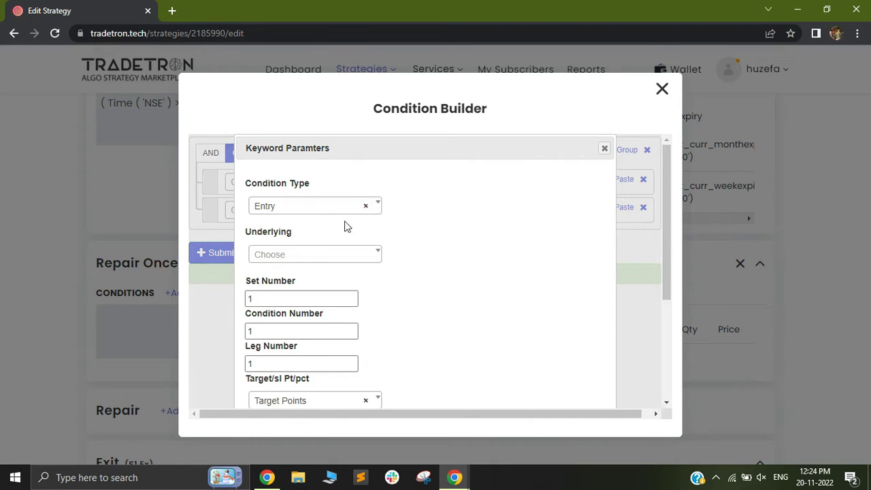
click(291, 258)
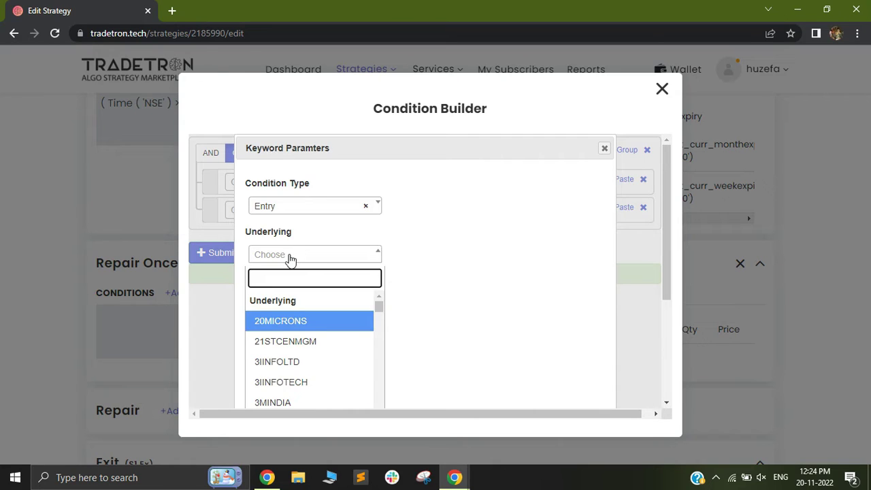
text(nifty)
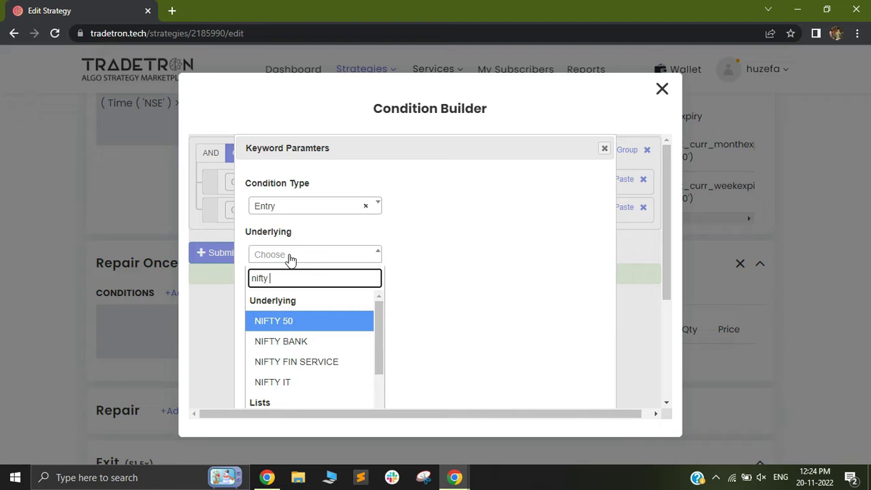
click(301, 320)
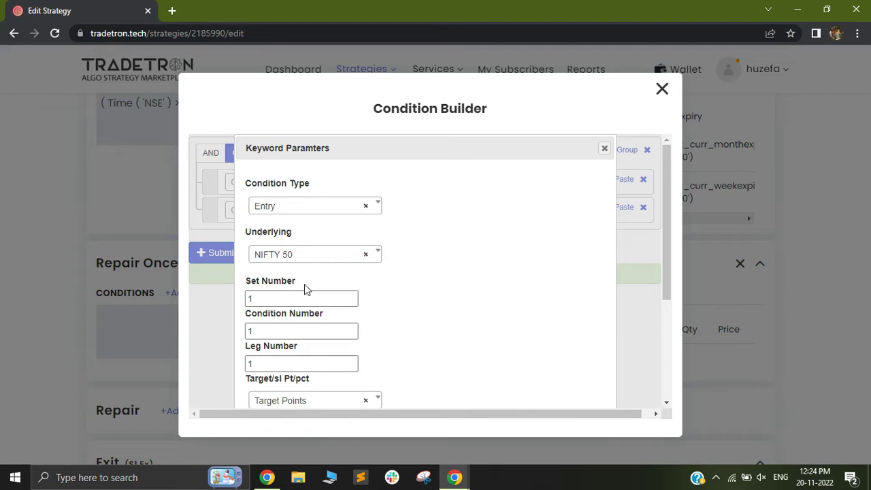
scroll(304, 288, down, 1)
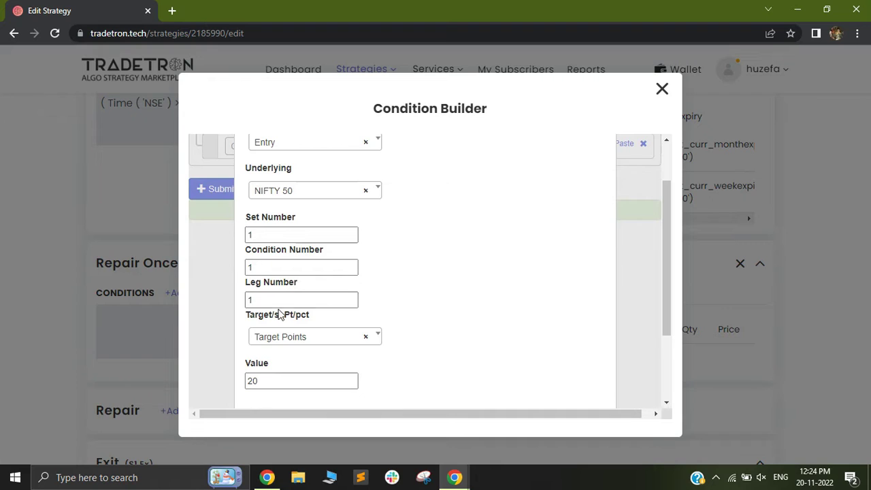
scroll(281, 312, down, 1)
click(285, 273)
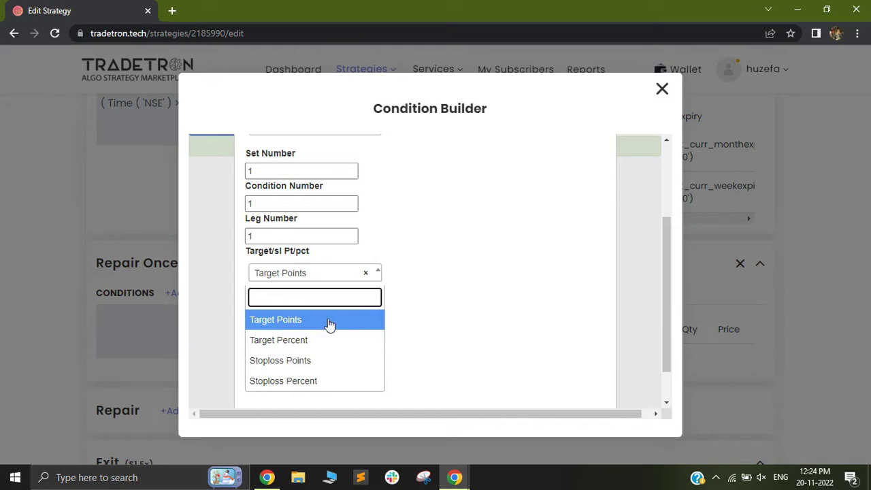
Step: Keep Target Points as the exit type and replace the target value 20 with 100
click(291, 319)
click(273, 317)
drag(272, 317, 247, 318)
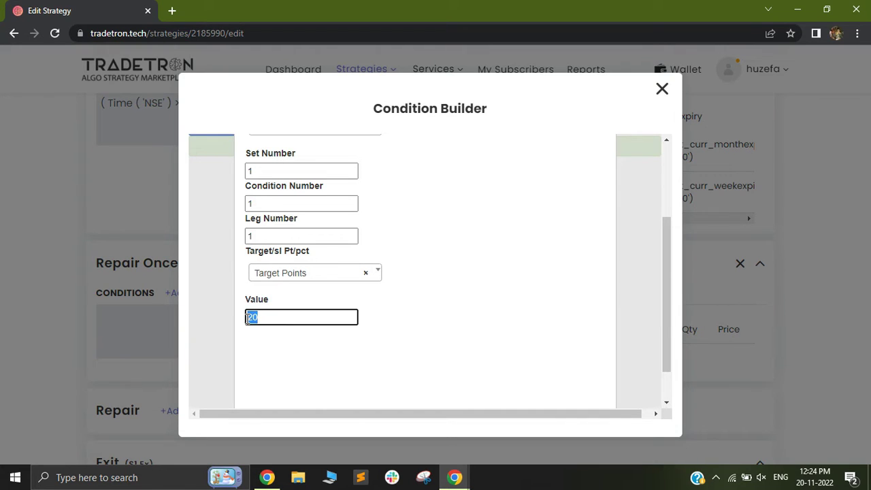
click(266, 317)
double_click(266, 317)
text(100)
click(305, 334)
Step: Correct the Target Points value to 15, keeping Target Points selected
click(303, 317)
key(BackSpace)
key(BackSpace)
key(BackSpace)
triple_click(296, 318)
text(15)
click(302, 273)
click(321, 315)
Step: Switch the Leg Exit to Target Percent with value 30 and confirm the parameters
click(295, 275)
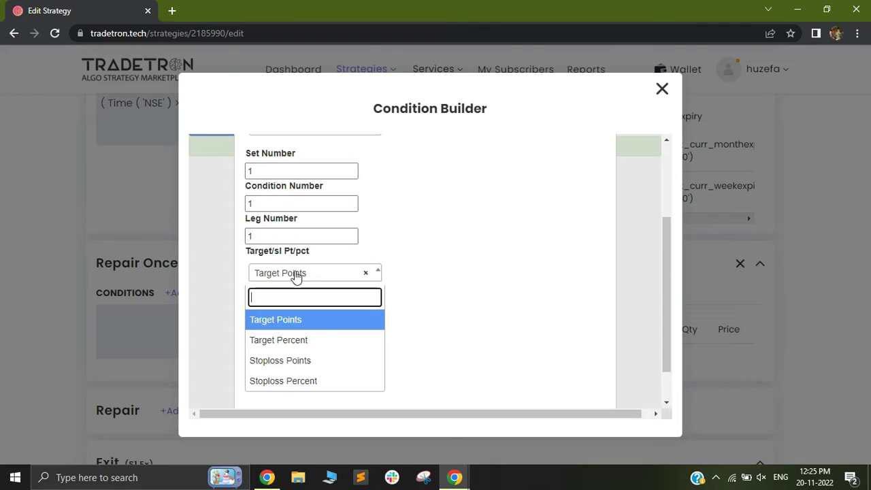
click(292, 341)
double_click(278, 315)
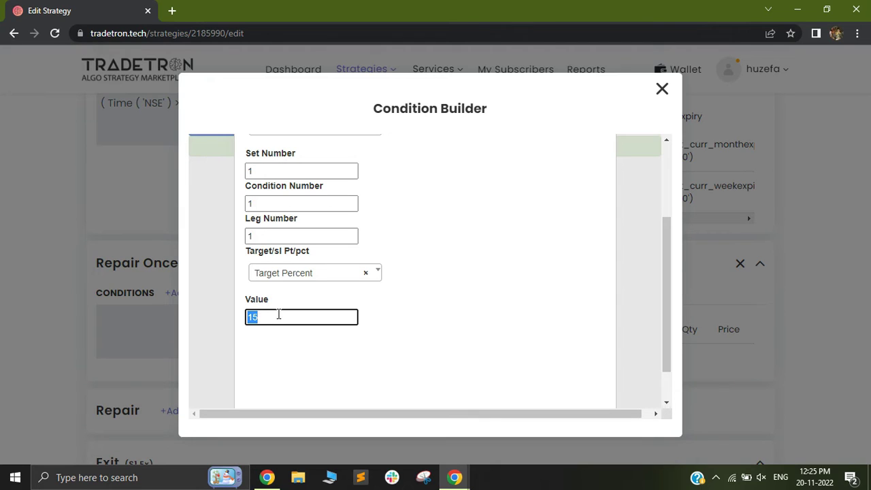
text(30)
double_click(272, 320)
scroll(307, 340, down, 2)
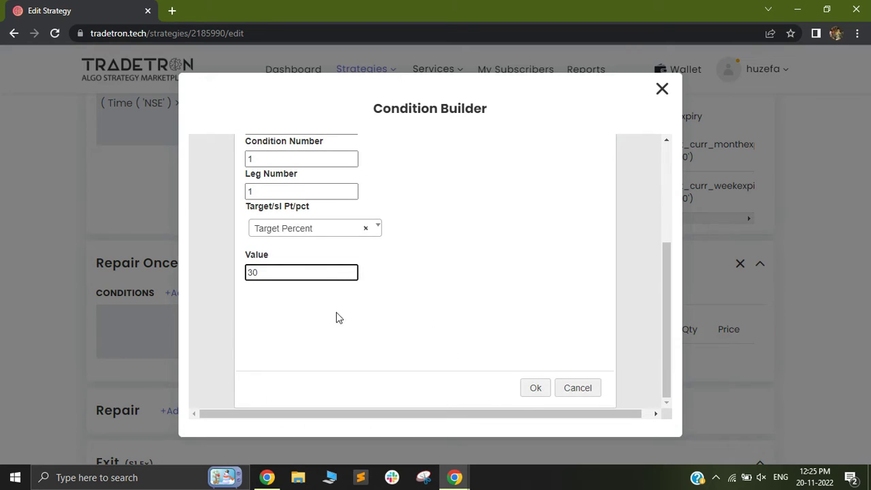
click(535, 389)
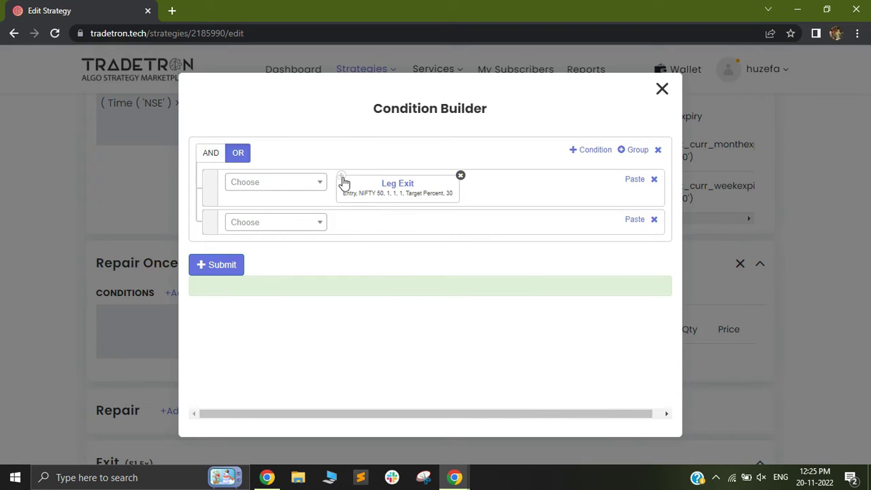
Step: Copy the Leg Exit condition and paste it into the second and third rows
click(342, 177)
click(634, 220)
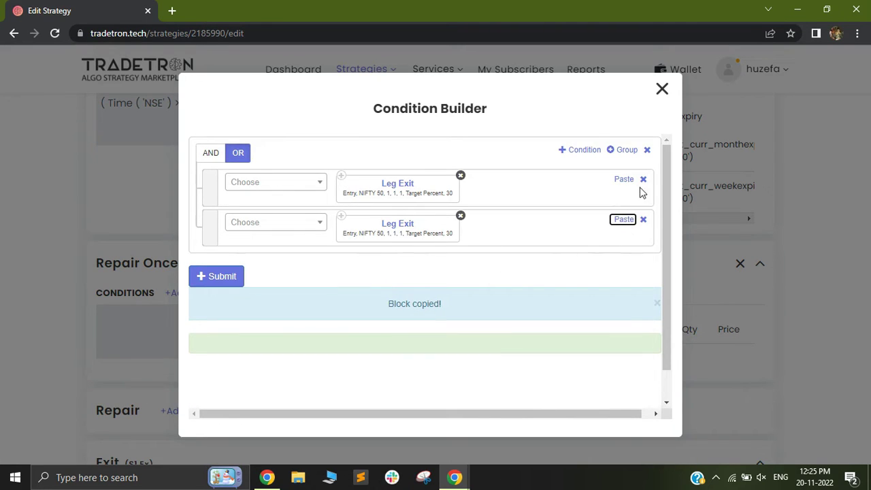
click(589, 150)
click(624, 261)
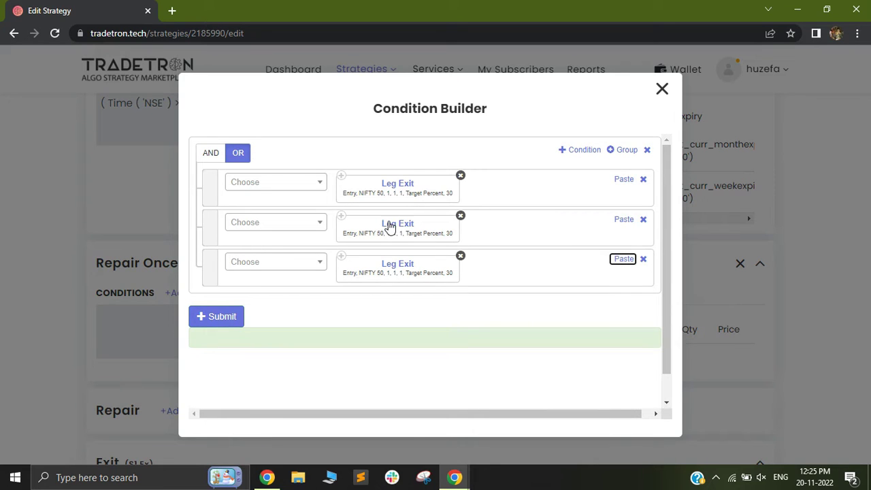
Step: Change the middle copy to a Stoploss Percent 30 exit and add a fourth row
click(420, 243)
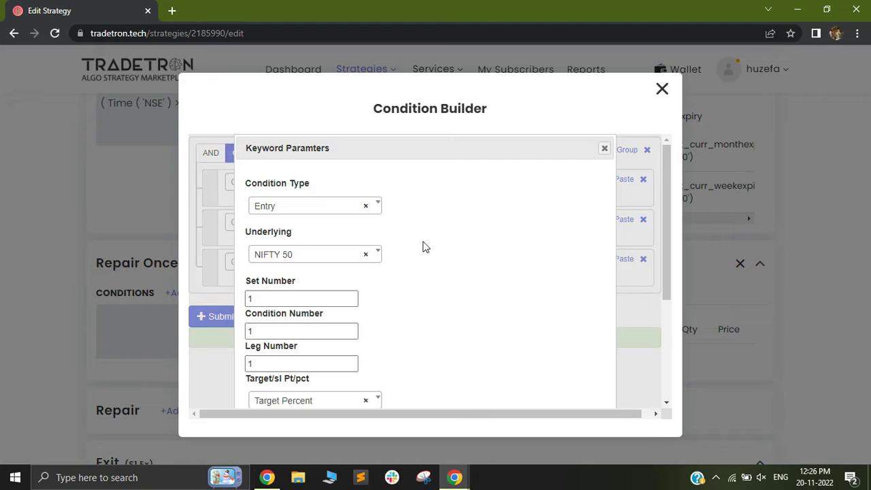
scroll(311, 321, down, 2)
click(307, 337)
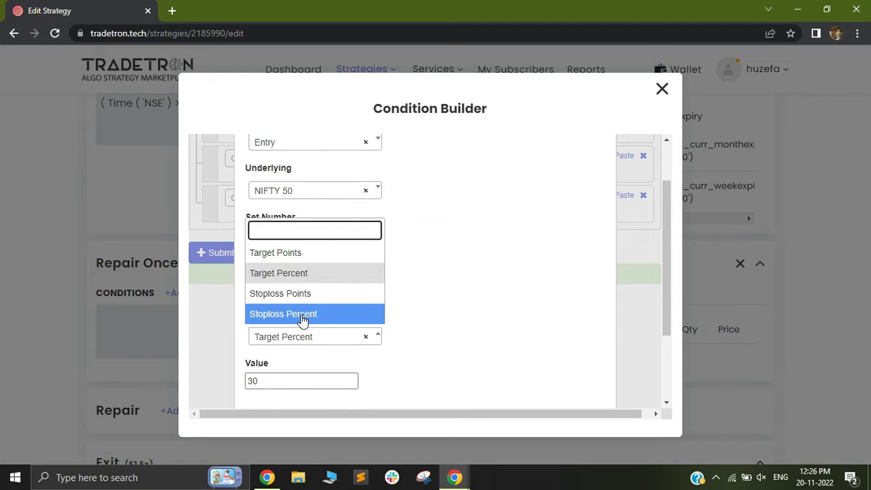
click(301, 315)
scroll(531, 397, down, 3)
click(537, 387)
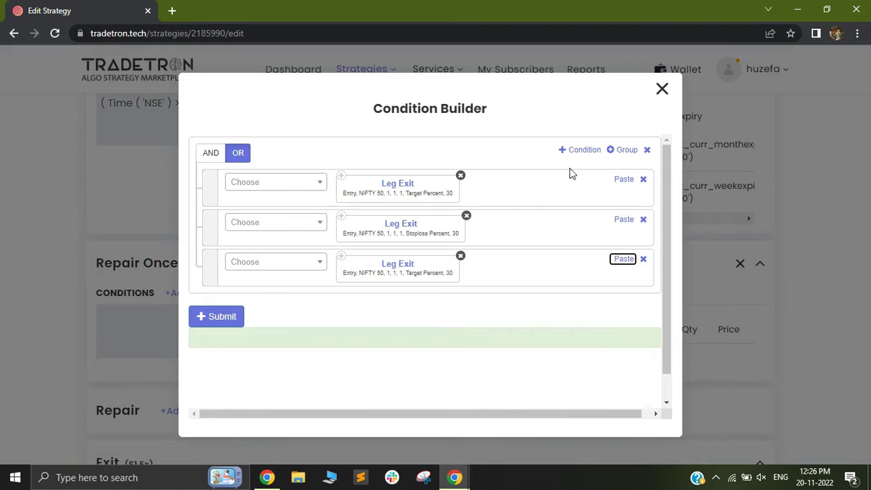
click(577, 150)
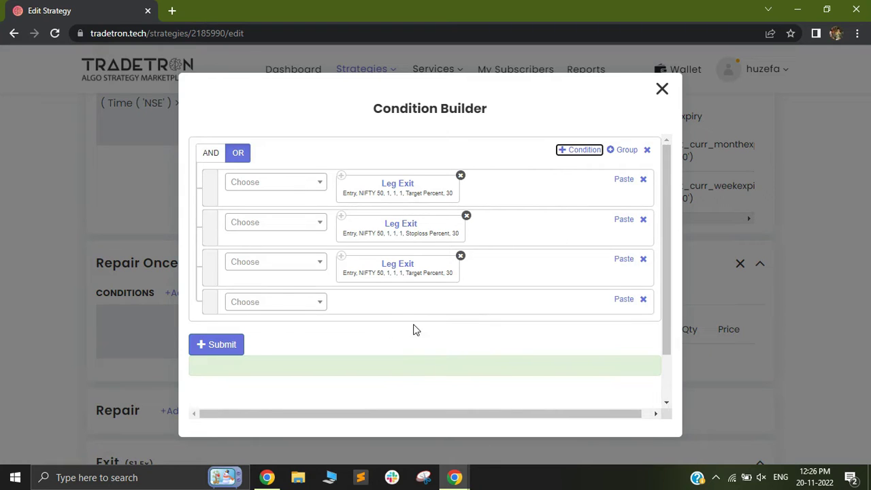
Step: Set the fourth row to a Leg TSL keyword with NIFTY 50 as the underlying
click(279, 303)
text(leg)
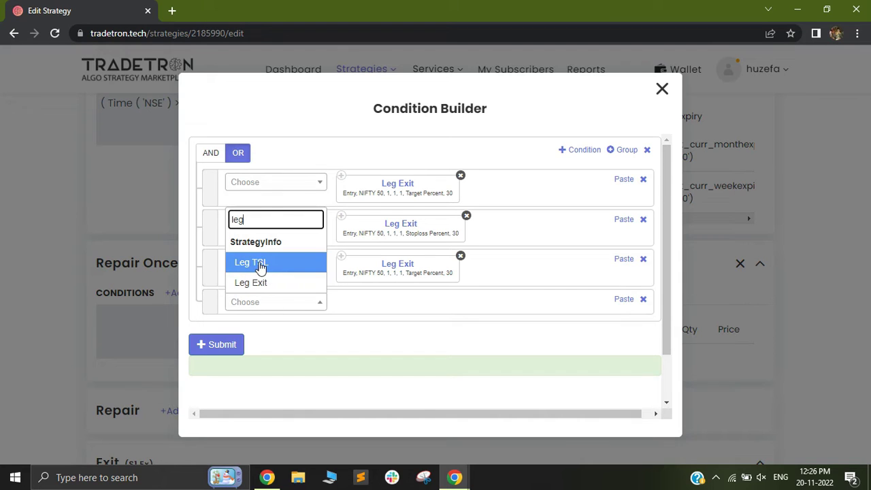
click(255, 265)
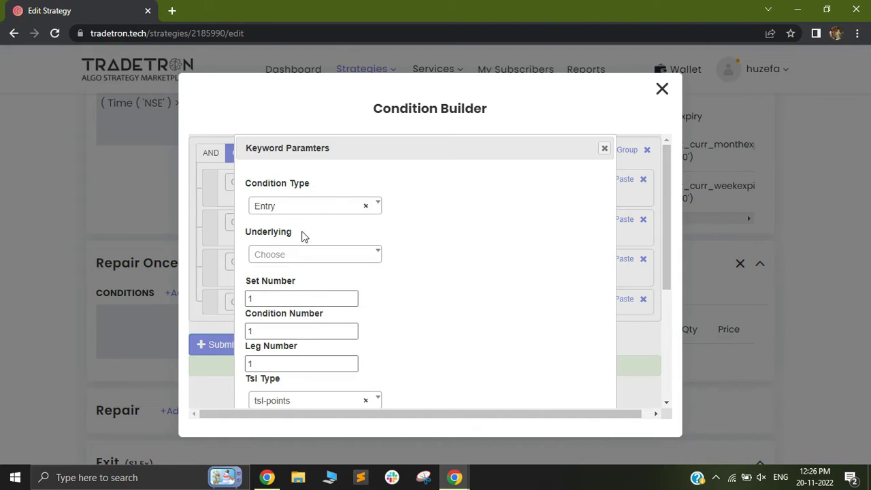
click(306, 256)
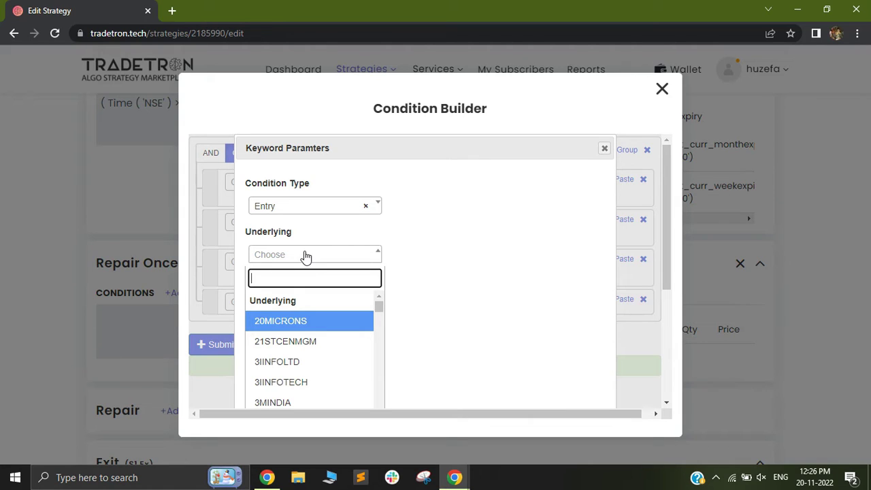
text(nifty)
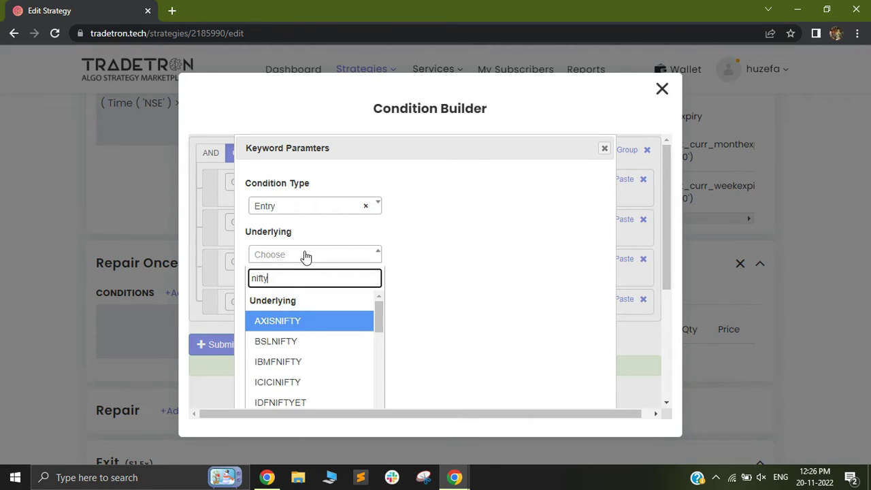
click(294, 324)
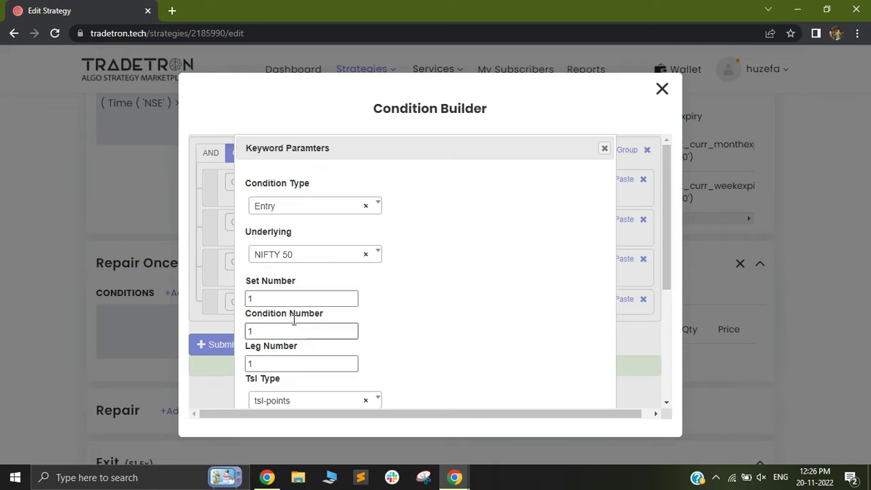
scroll(295, 320, down, 1)
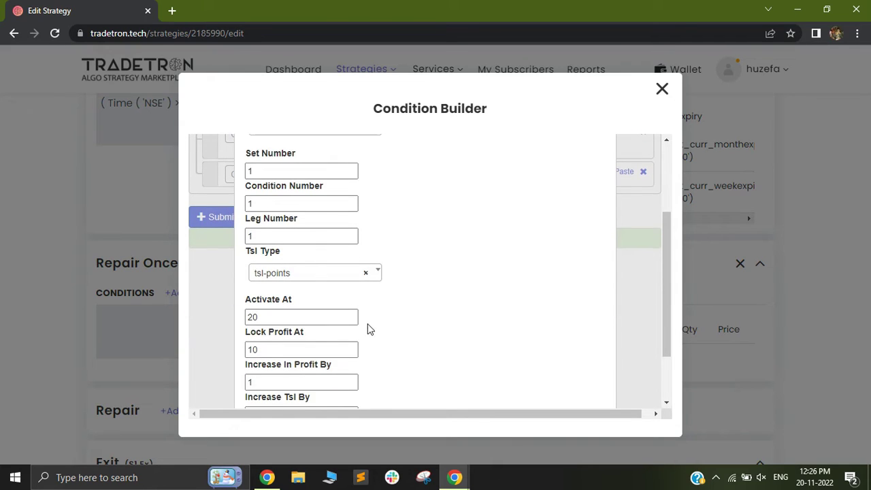
scroll(279, 276, down, 1)
click(308, 212)
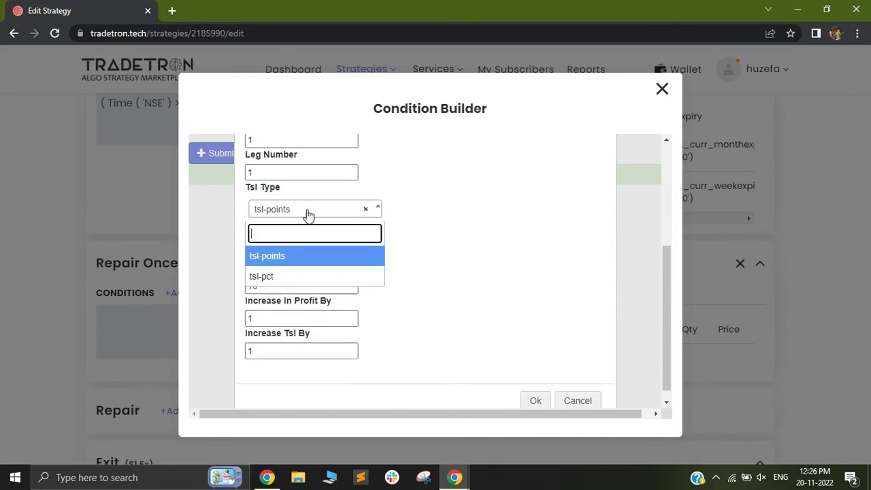
click(295, 264)
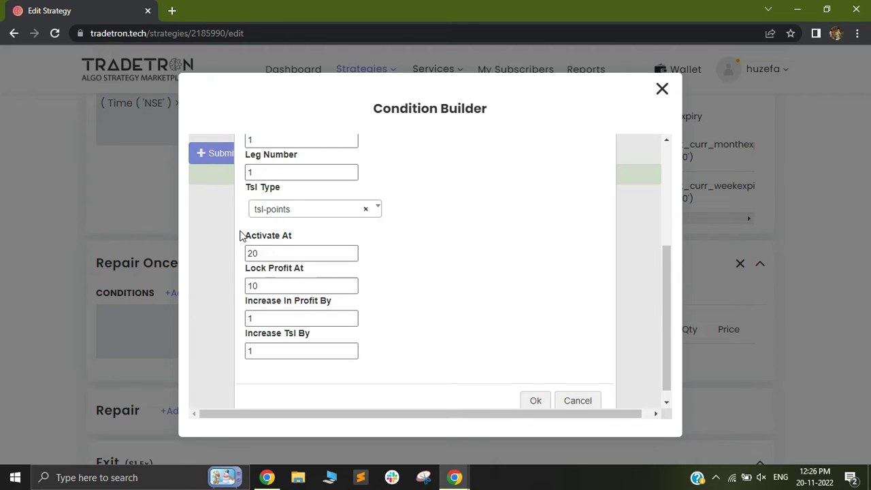
drag(247, 237, 419, 342)
click(266, 243)
click(257, 254)
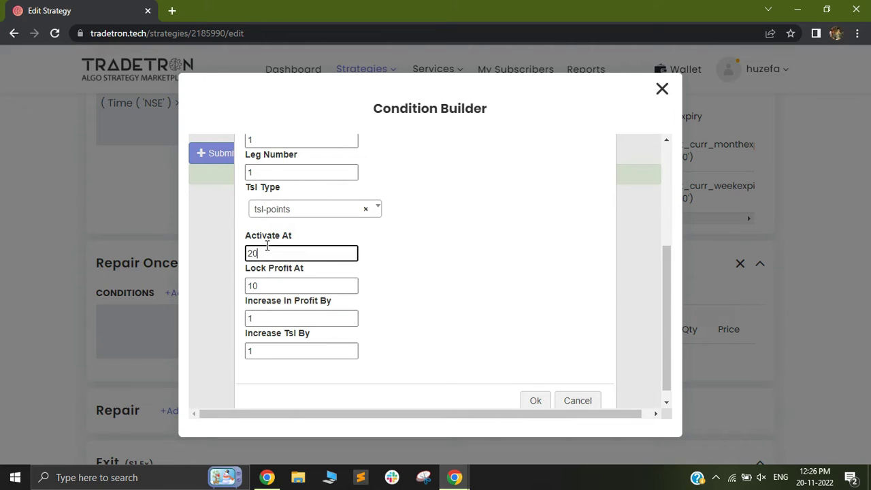
click(268, 285)
click(266, 314)
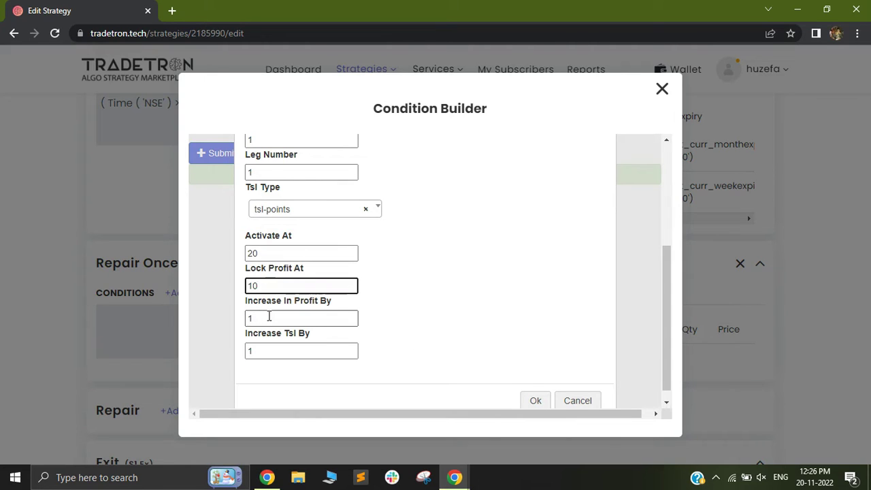
click(272, 357)
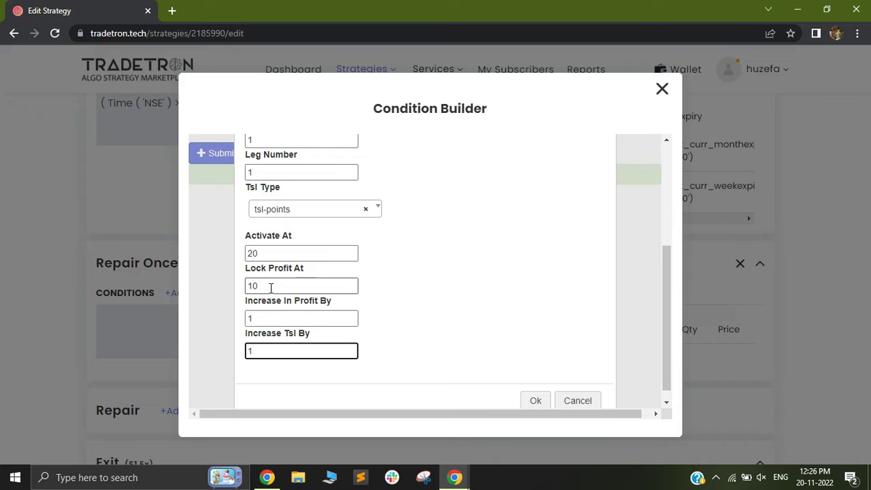
click(428, 271)
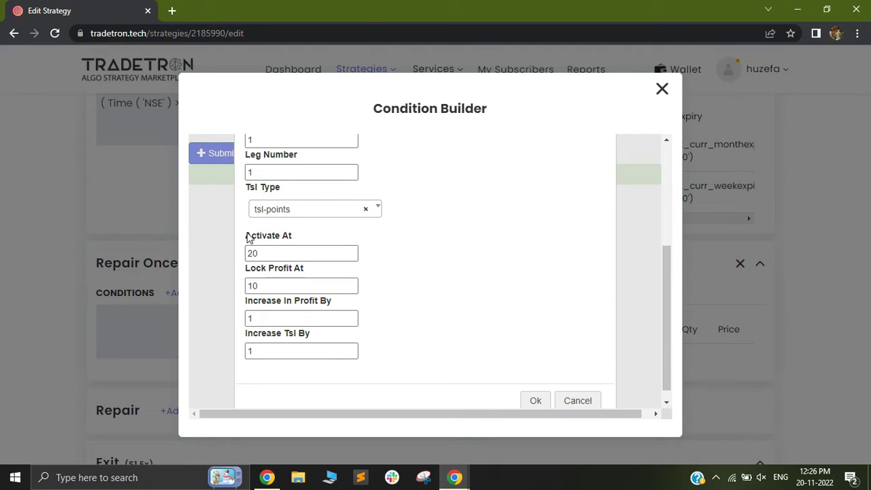
drag(251, 236, 281, 236)
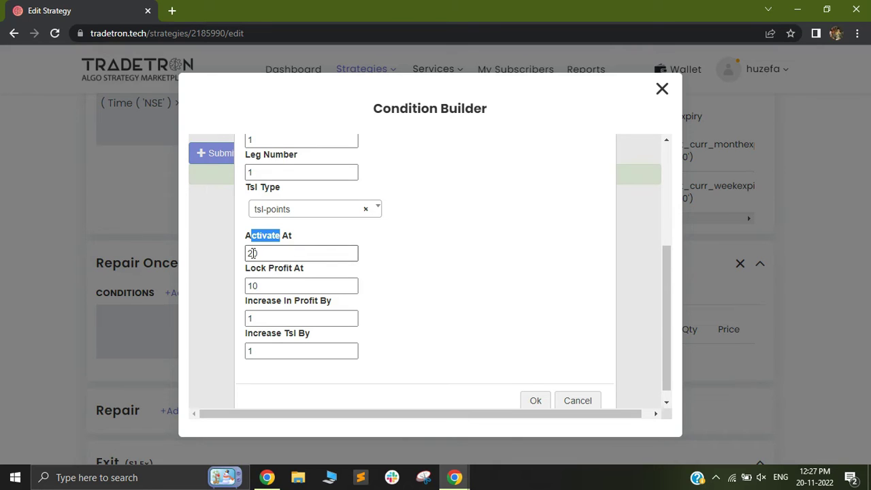
click(280, 254)
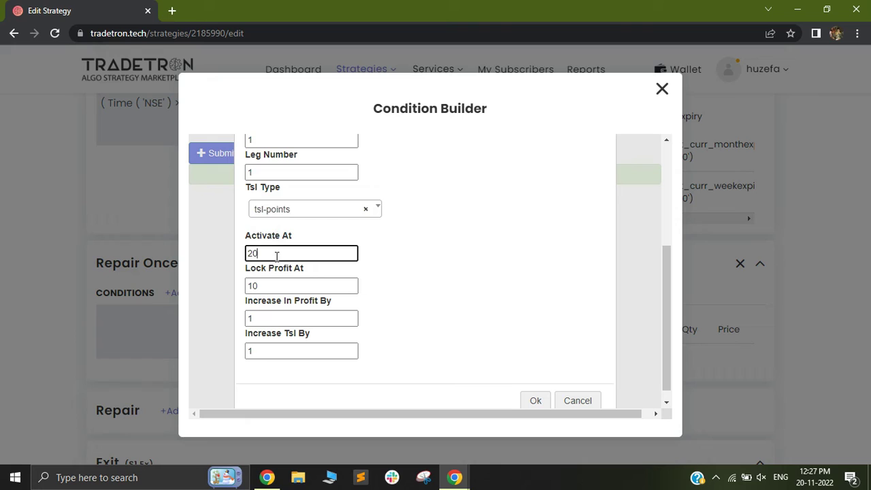
drag(247, 236, 304, 243)
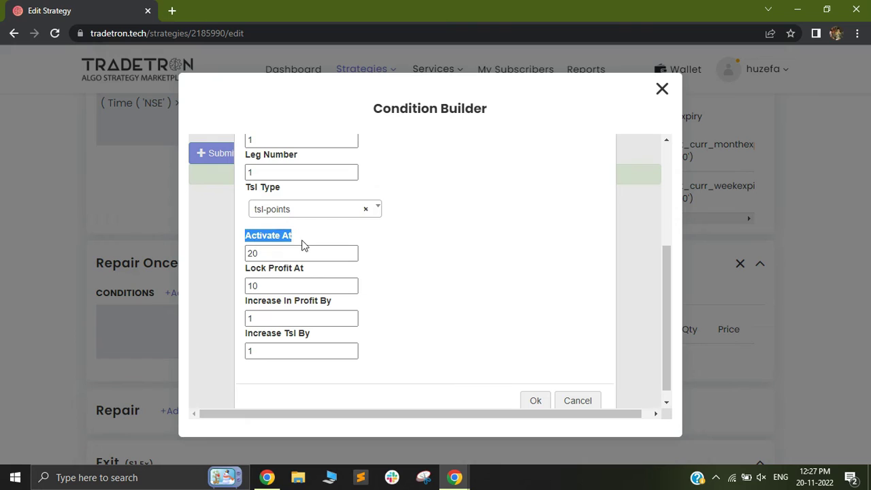
click(269, 253)
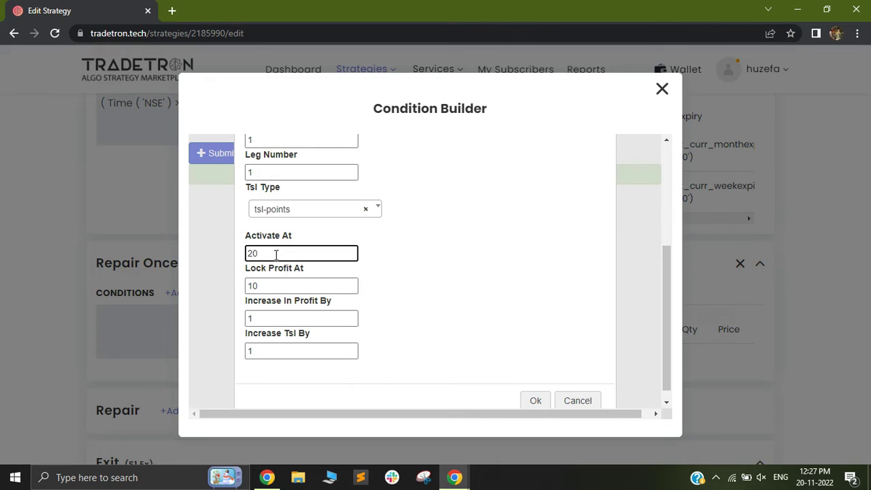
double_click(267, 253)
drag(252, 237, 289, 235)
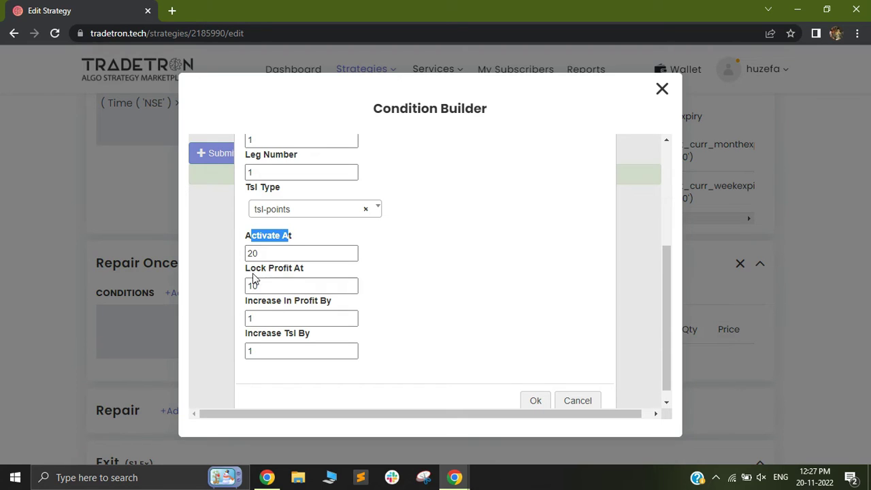
drag(251, 269, 294, 270)
click(284, 285)
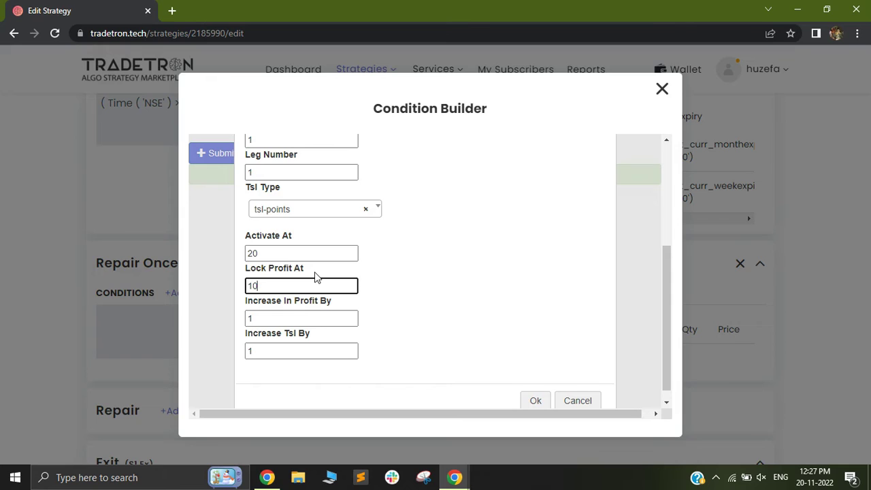
double_click(258, 286)
click(275, 284)
drag(247, 271, 293, 276)
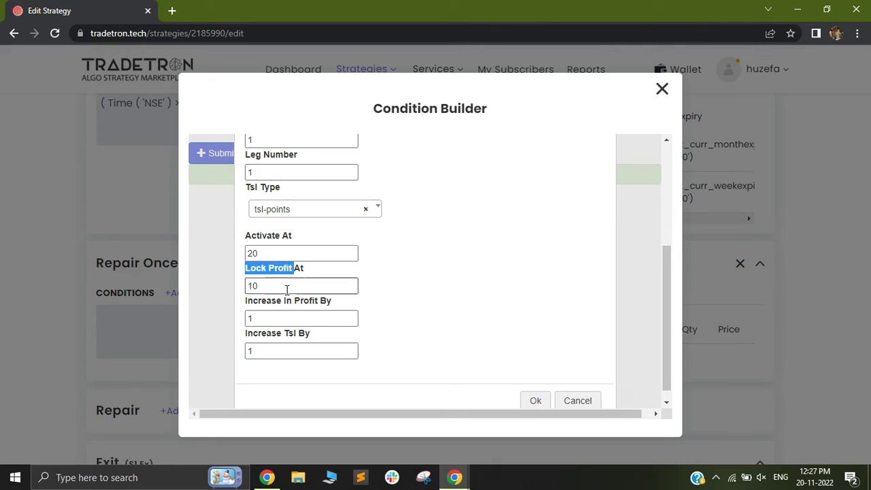
click(281, 287)
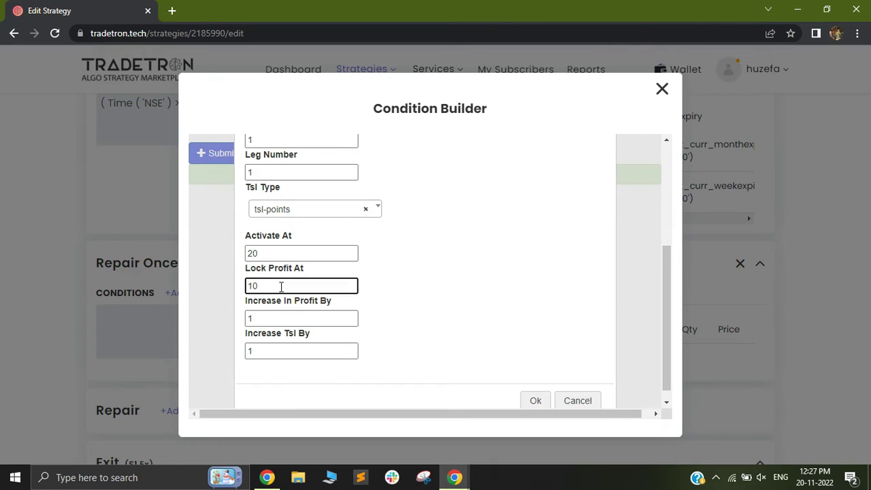
click(265, 253)
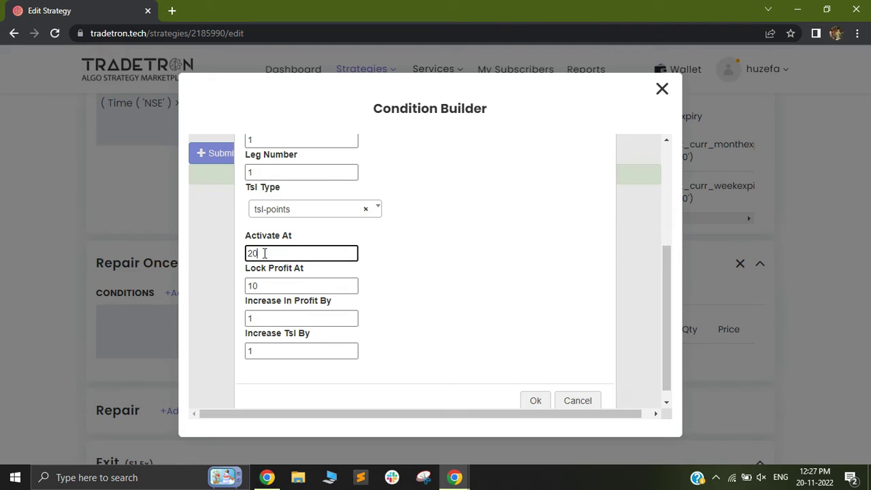
Step: Set the Leg TSL Activate At to 50 and Lock Profit At to 25
double_click(278, 252)
text(500)
double_click(286, 286)
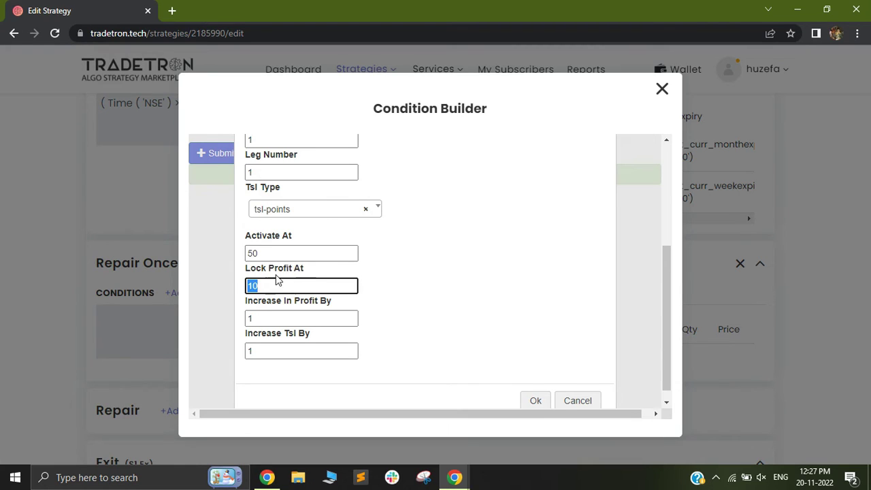
text(40)
key(Tab)
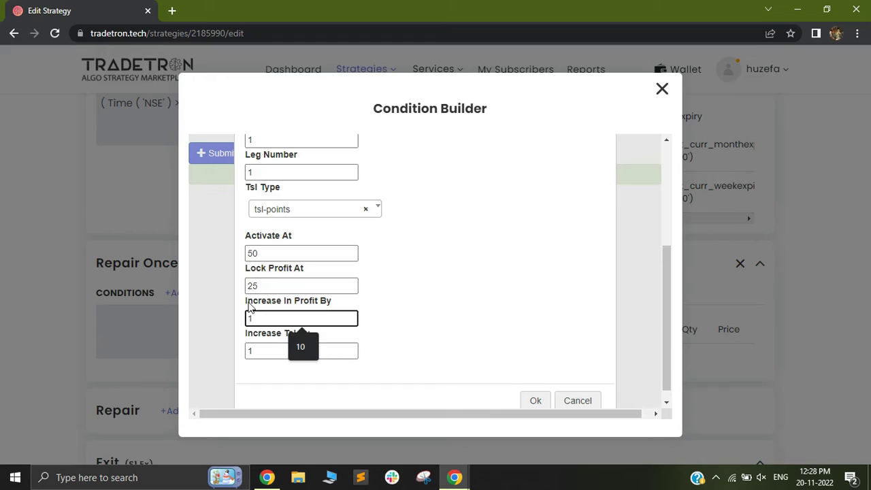
Step: Go over the Increase In Profit By and Increase Tsl By fields, leaving both at 1
drag(247, 307, 323, 314)
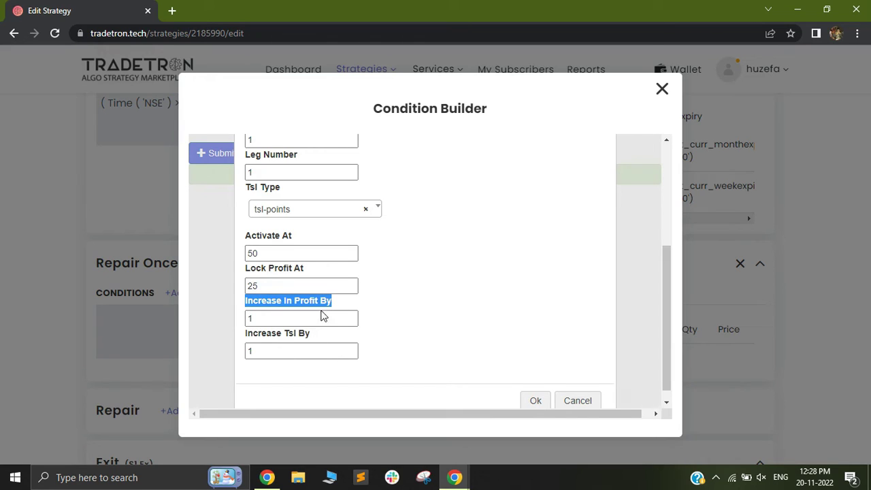
click(245, 341)
drag(245, 334, 311, 339)
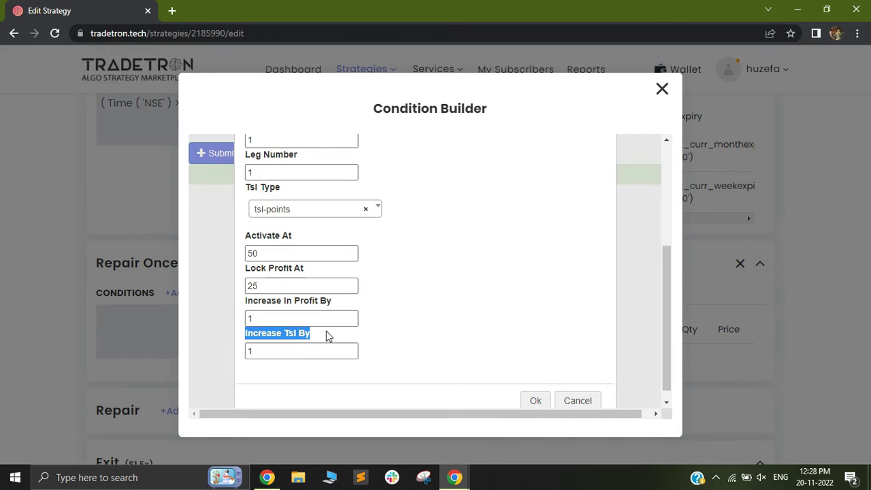
click(309, 321)
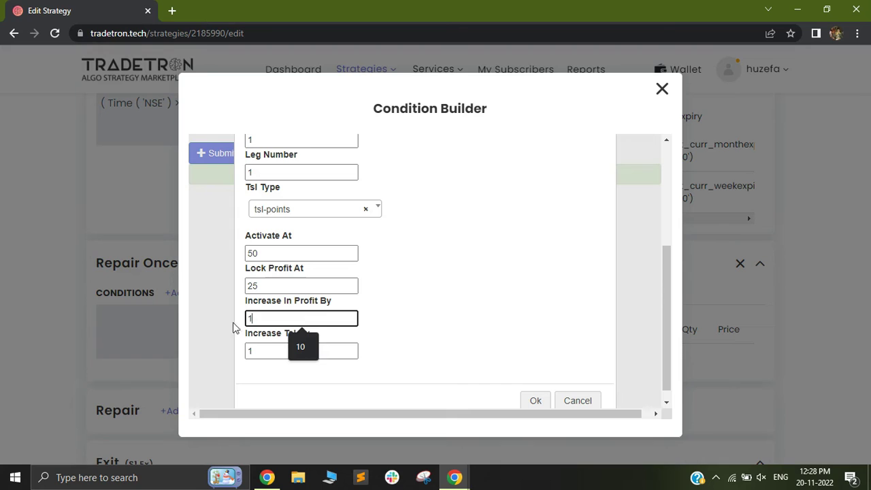
click(262, 253)
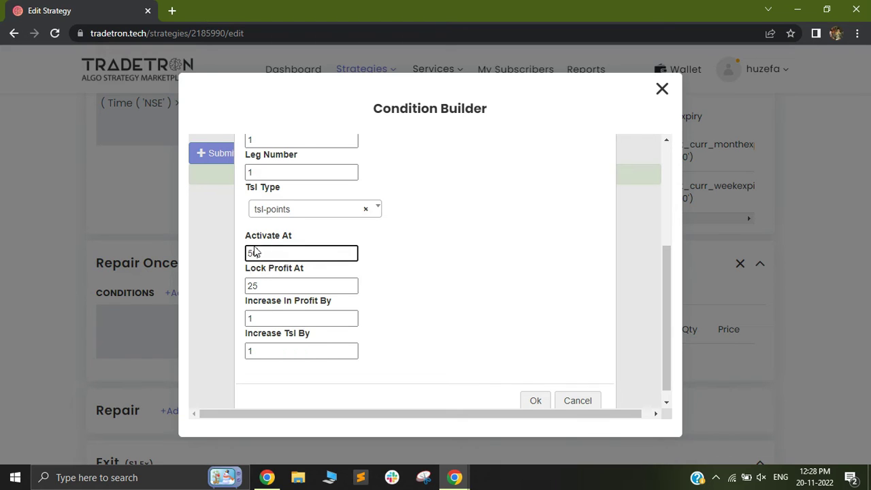
click(262, 319)
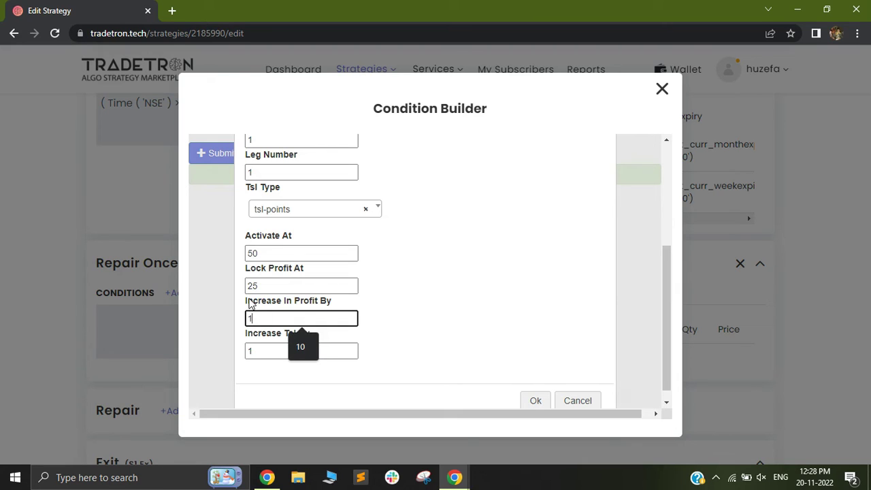
drag(253, 301, 315, 300)
drag(258, 338, 304, 338)
click(271, 318)
Step: Recheck Lock Profit At 25 and place the cursor in Increase In Profit By
drag(264, 286, 250, 286)
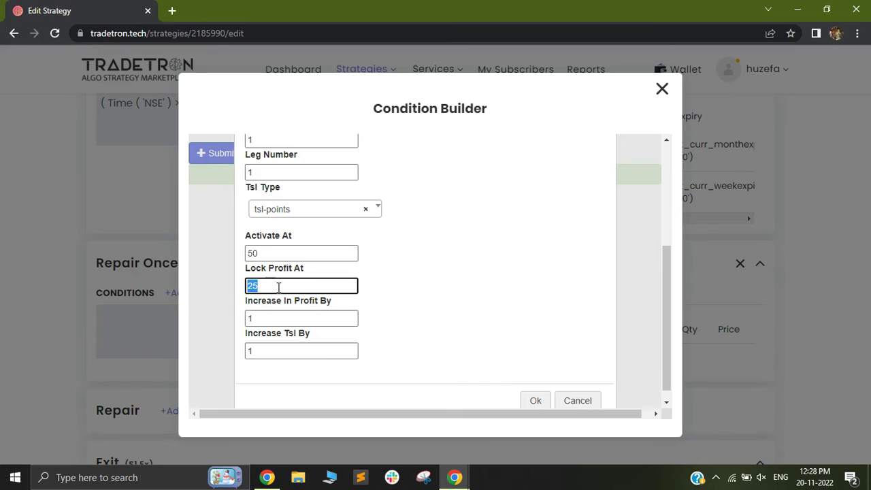
click(277, 286)
drag(259, 303, 313, 302)
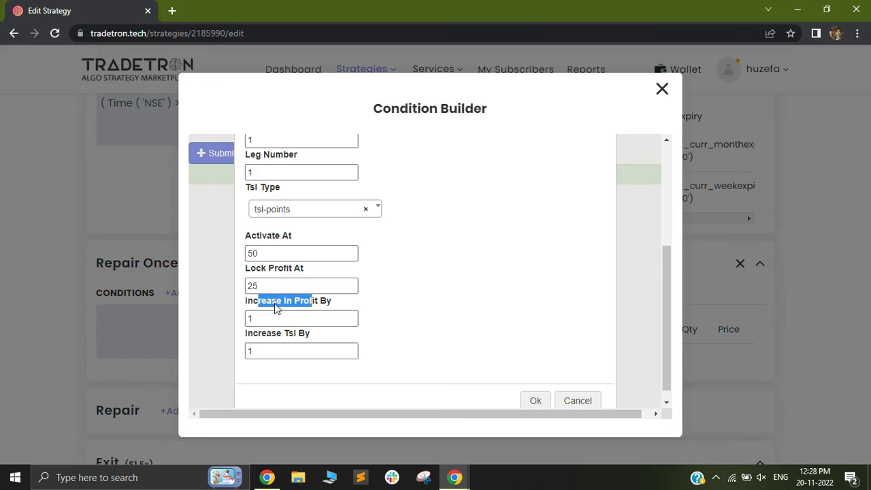
drag(248, 337, 301, 339)
click(295, 366)
click(280, 320)
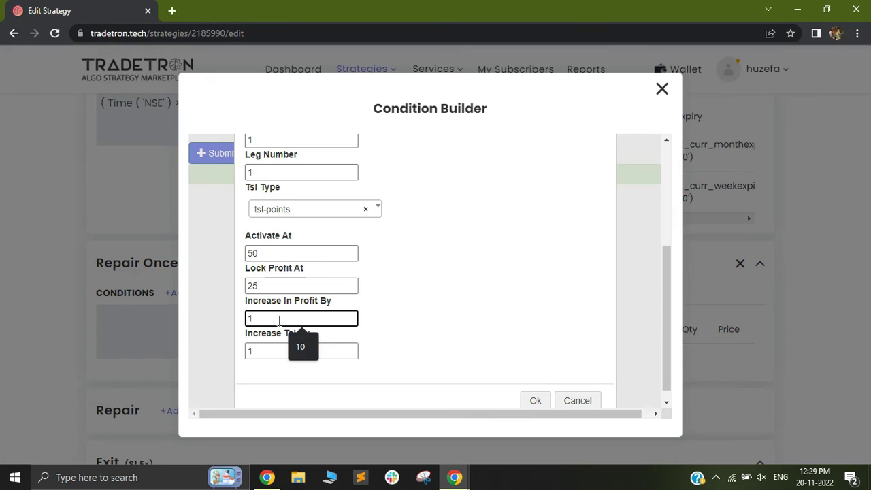
Step: Set Increase In Profit By to 10 and Increase Tsl By to 5
text(0)
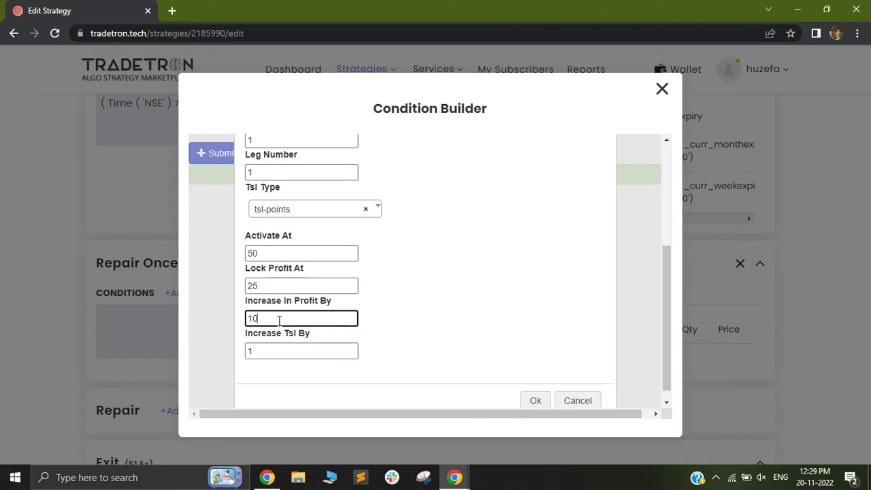
double_click(282, 350)
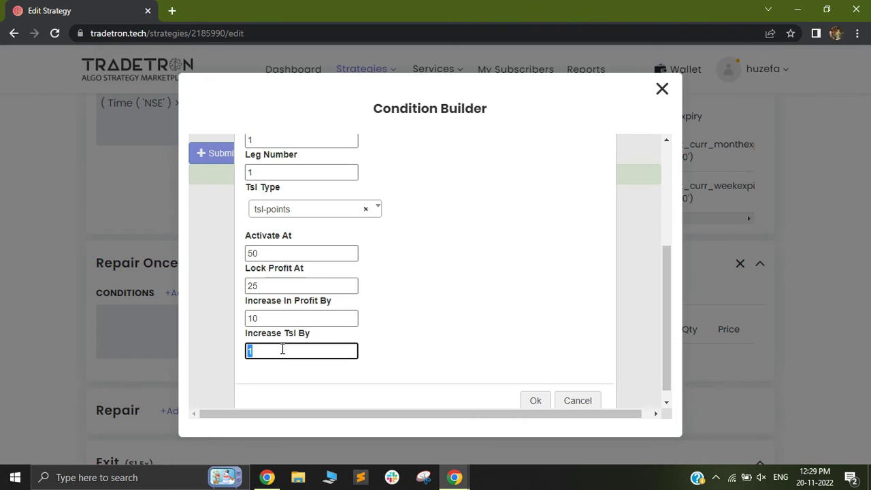
text(5)
click(331, 390)
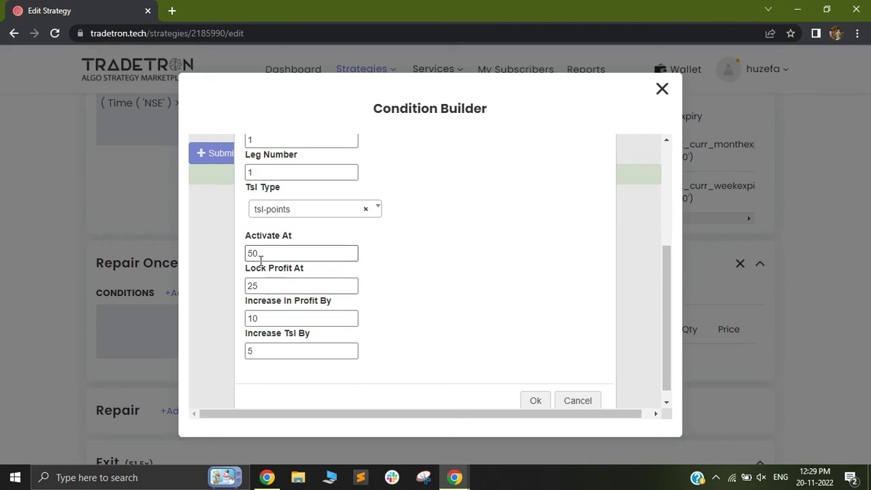
Step: Review the finished tsl-points settings: activate 50, lock 25, increments 10 and 5
drag(245, 236, 291, 241)
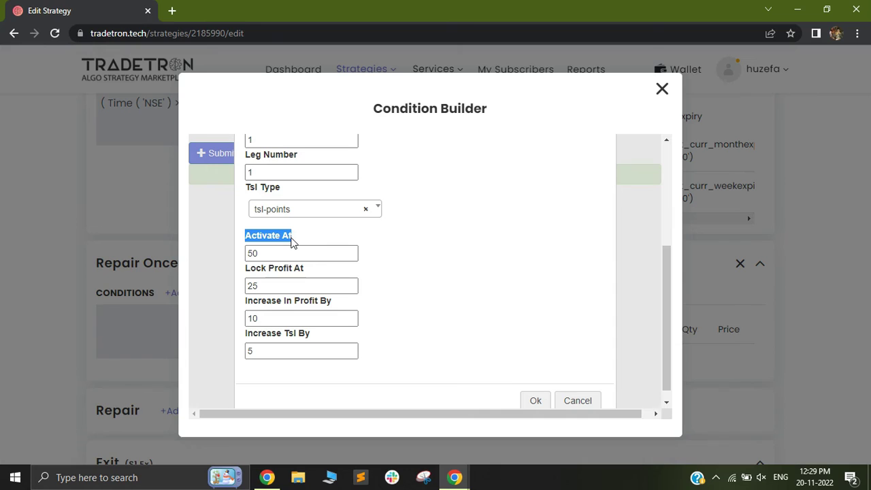
click(294, 317)
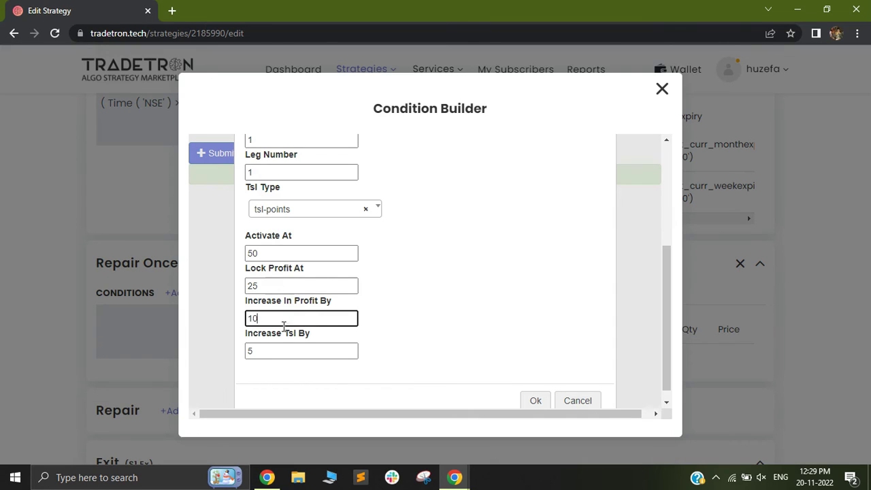
click(279, 351)
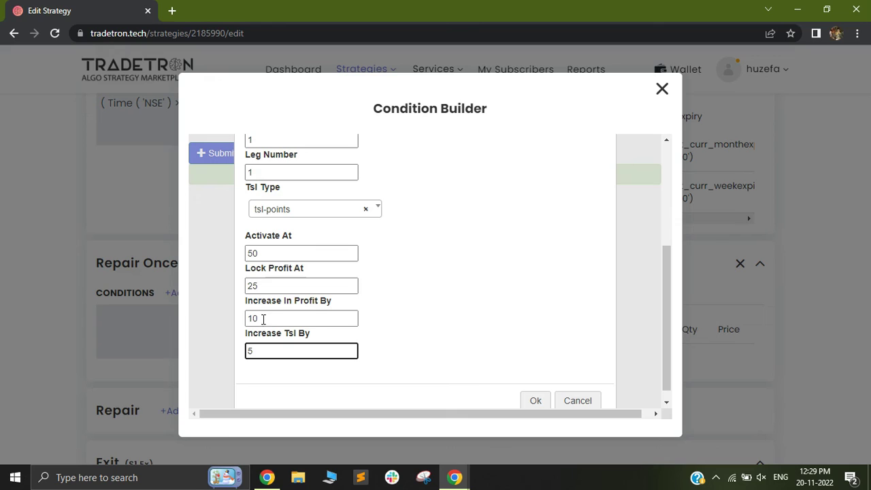
double_click(266, 289)
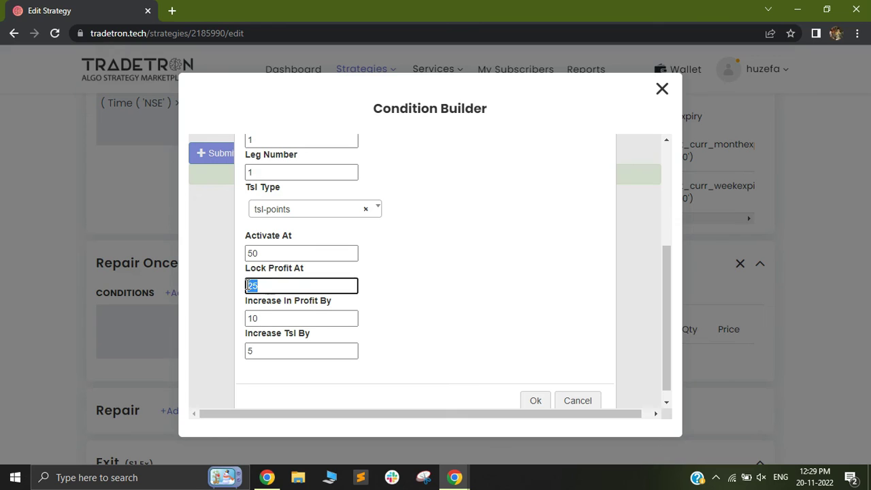
click(267, 345)
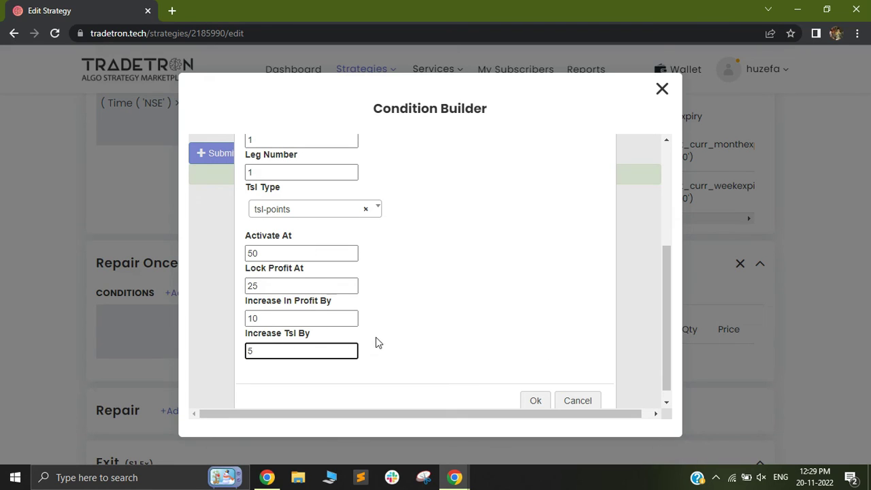
scroll(376, 337, up, 2)
scroll(368, 238, up, 2)
scroll(394, 323, down, 4)
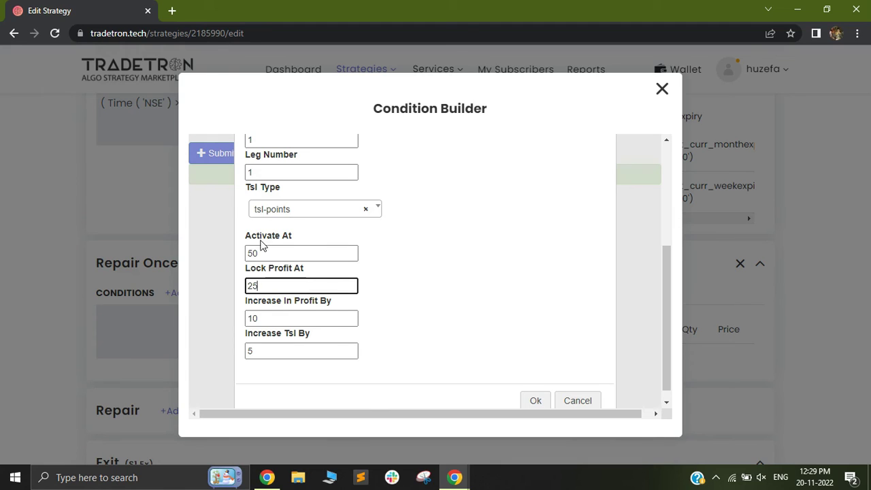
drag(262, 245, 381, 361)
click(379, 362)
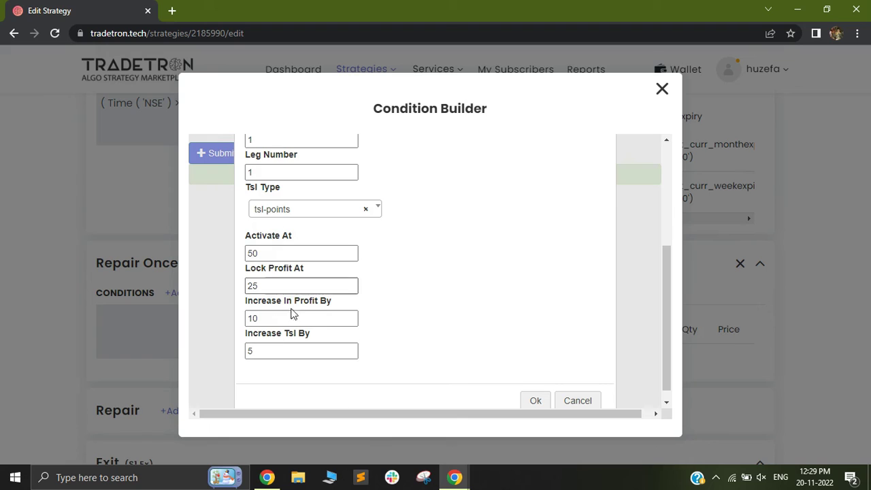
Step: Confirm the Leg TSL condition and paste copies of it into two new OR rows (5 and 6)
click(534, 403)
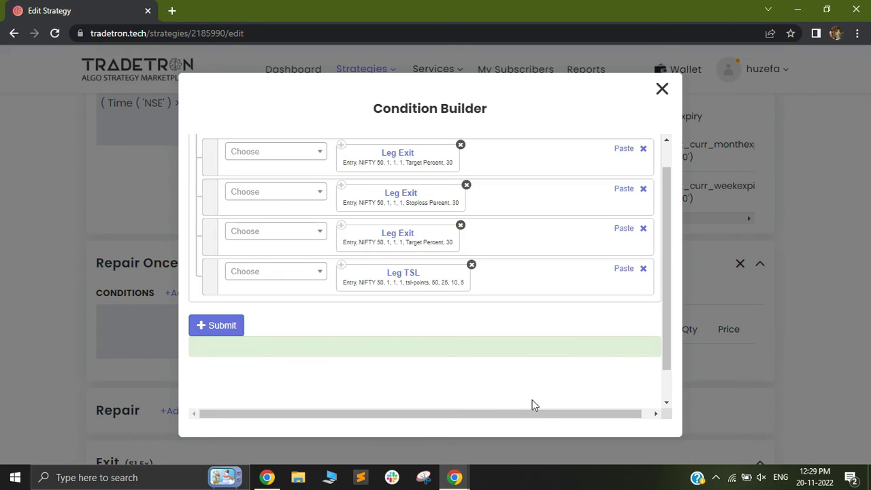
scroll(448, 349, up, 1)
click(580, 151)
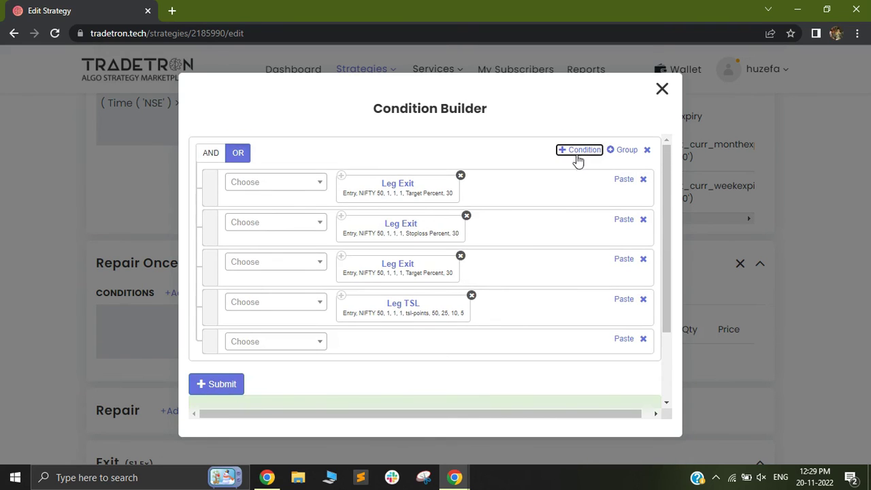
click(580, 151)
click(619, 342)
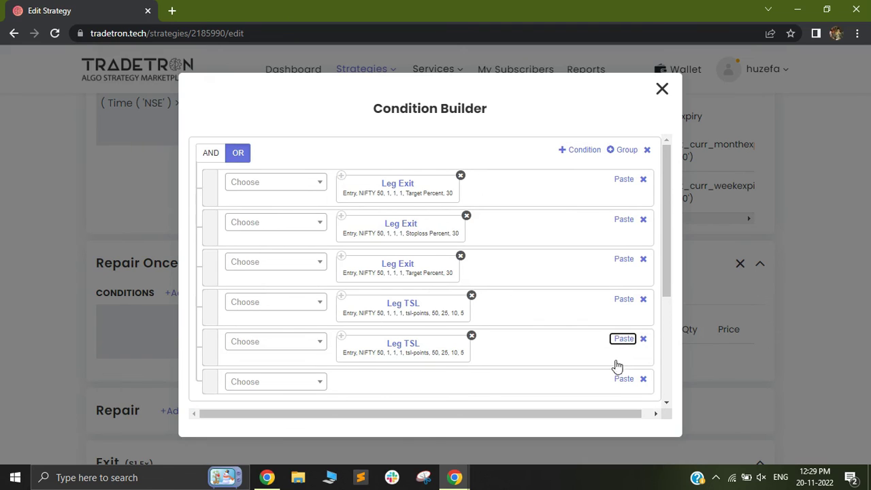
click(624, 382)
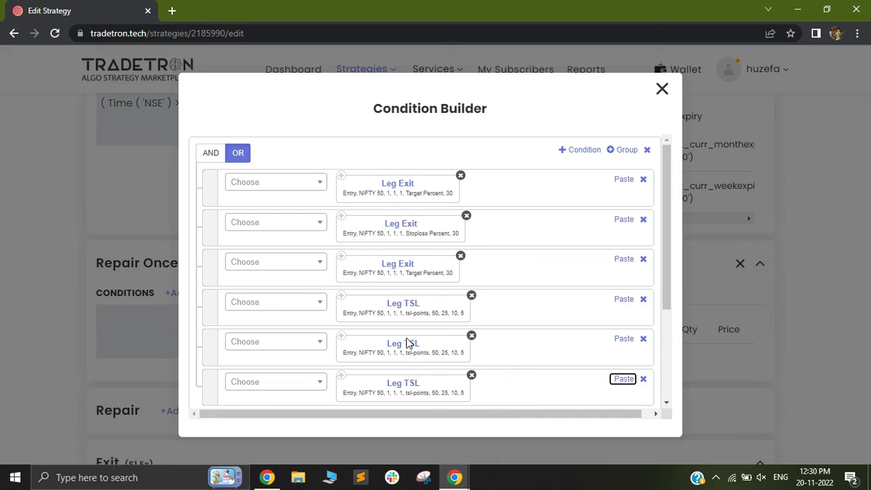
Step: Submit the OR-ed condition list, generate the combined expression and close the Condition Builder
scroll(428, 306, down, 1)
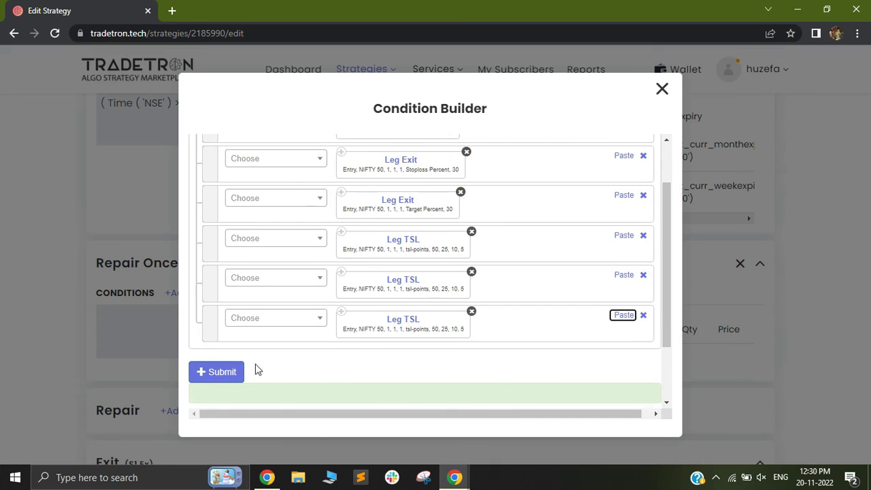
click(214, 373)
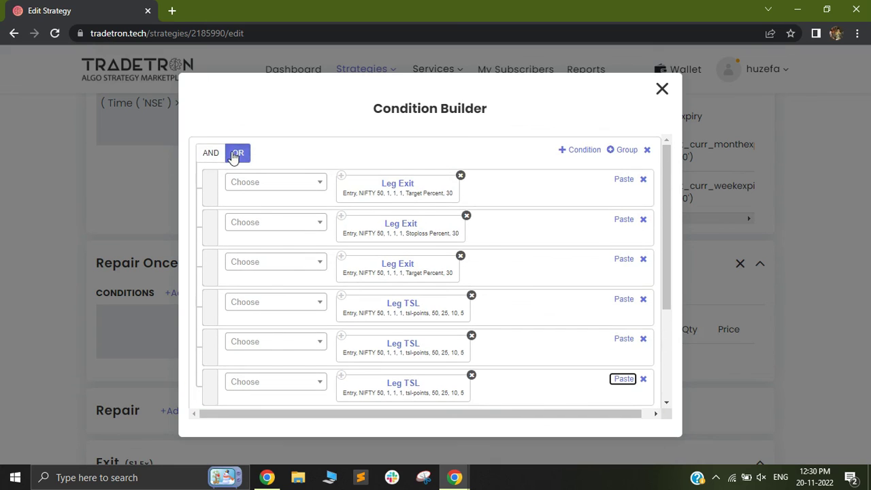
scroll(277, 363, down, 1)
scroll(277, 363, down, 2)
click(238, 294)
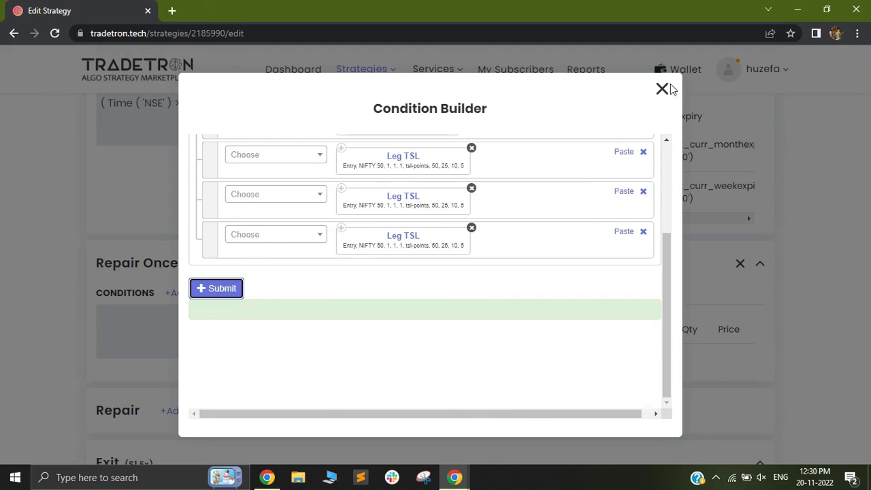
click(231, 290)
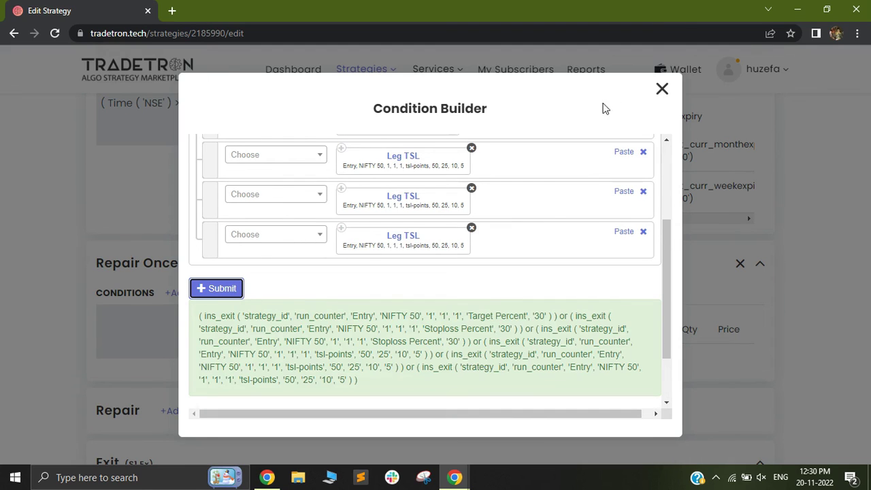
click(662, 89)
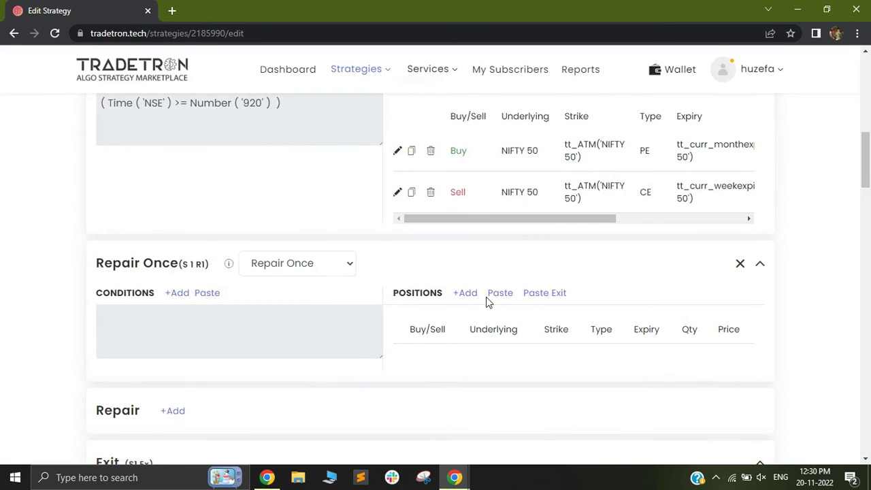
Step: Copy the bought NIFTY 50 PE entry leg and paste it as a Sell PE exit leg in Repair Once
scroll(486, 302, down, 1)
scroll(488, 309, up, 1)
scroll(460, 270, up, 2)
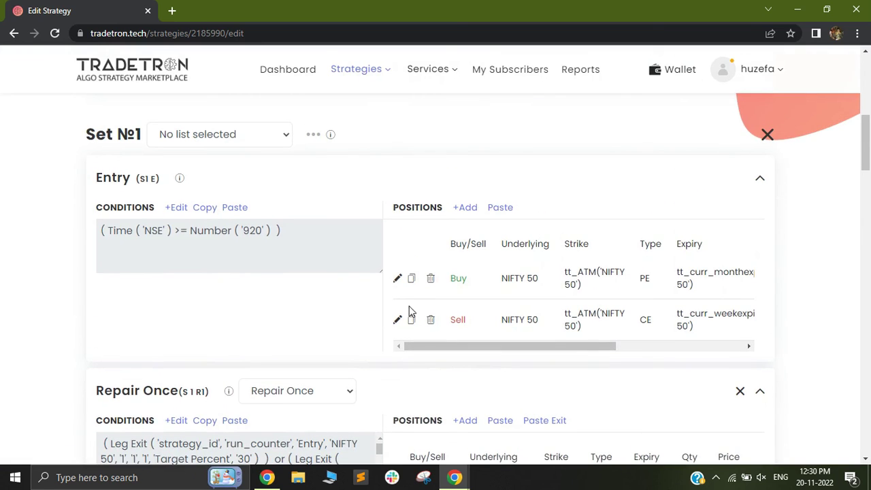
scroll(235, 418, down, 2)
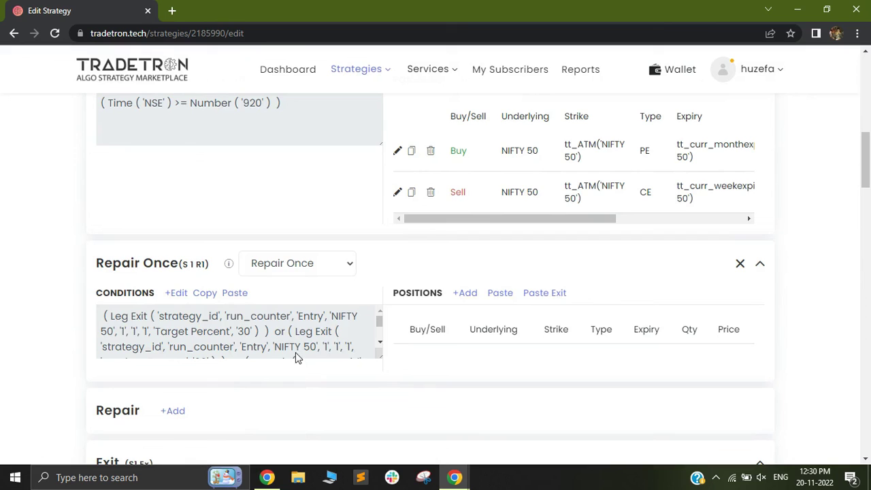
click(413, 151)
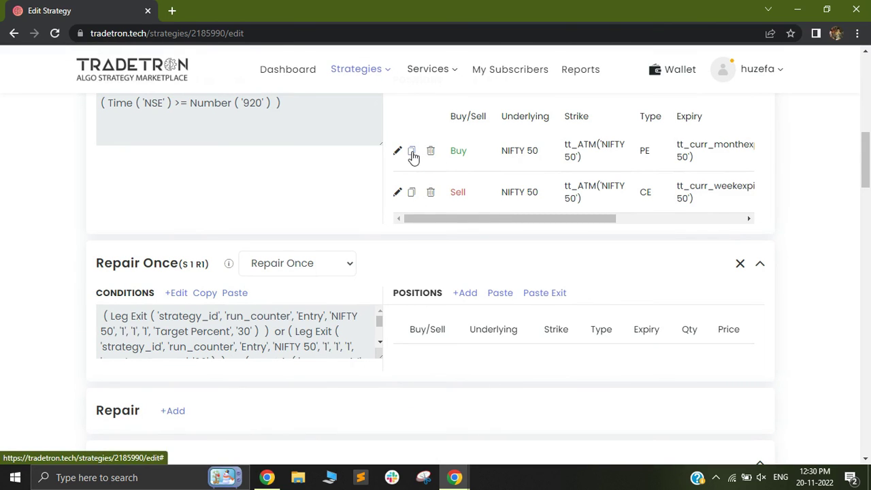
click(545, 292)
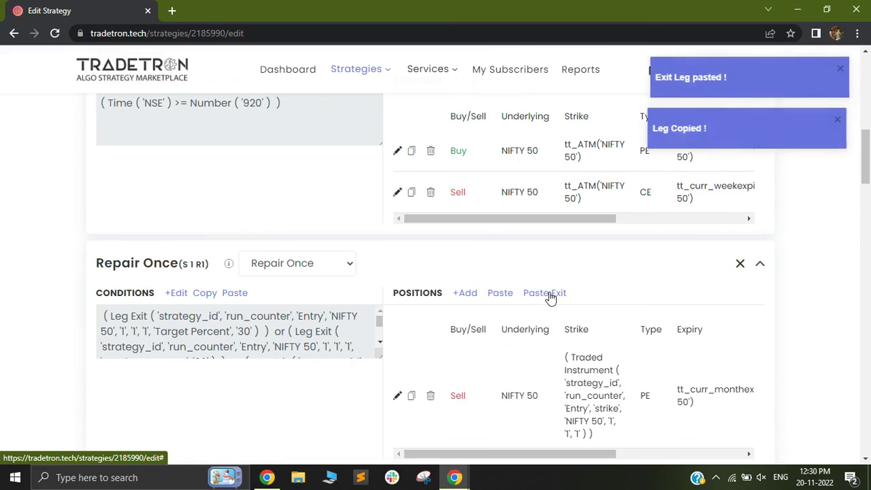
scroll(547, 379, down, 1)
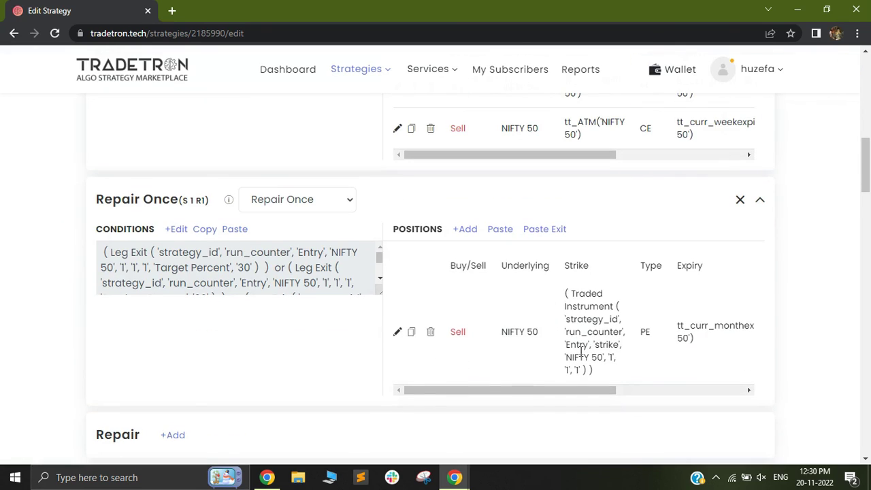
scroll(355, 295, up, 1)
scroll(381, 341, down, 4)
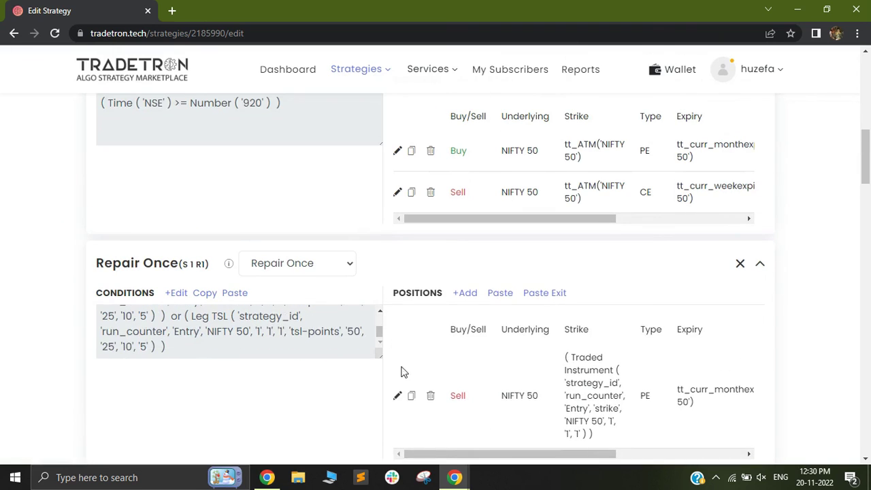
Step: Add a second Repair Once block (S1 R2) to the strategy
click(174, 372)
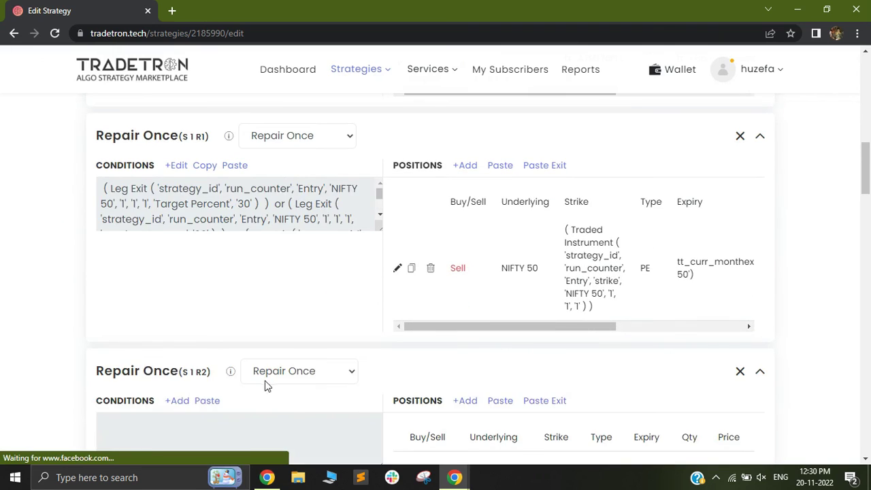
scroll(265, 380, down, 2)
scroll(231, 282, down, 2)
scroll(311, 288, up, 6)
scroll(449, 204, up, 1)
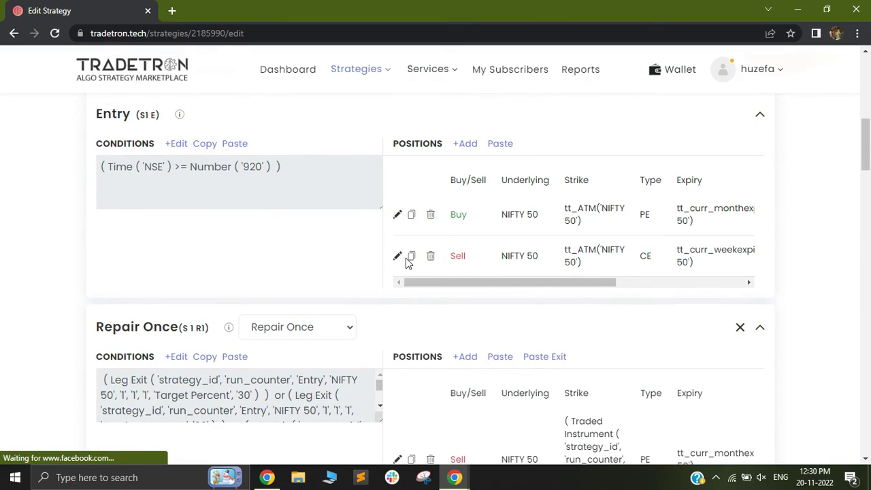
scroll(467, 366, down, 4)
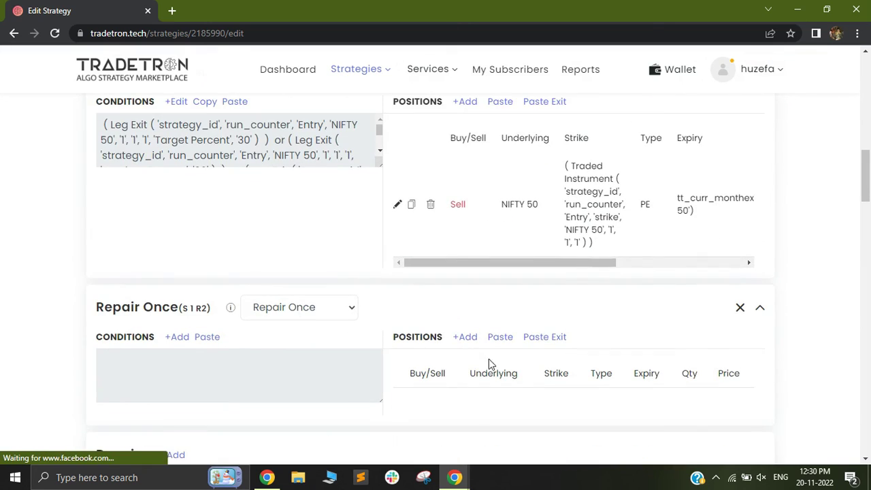
Step: Paste a Buy NIFTY 50 CE exit leg referencing Entry leg 2 into the S1 R2 positions
click(542, 338)
scroll(573, 324, down, 2)
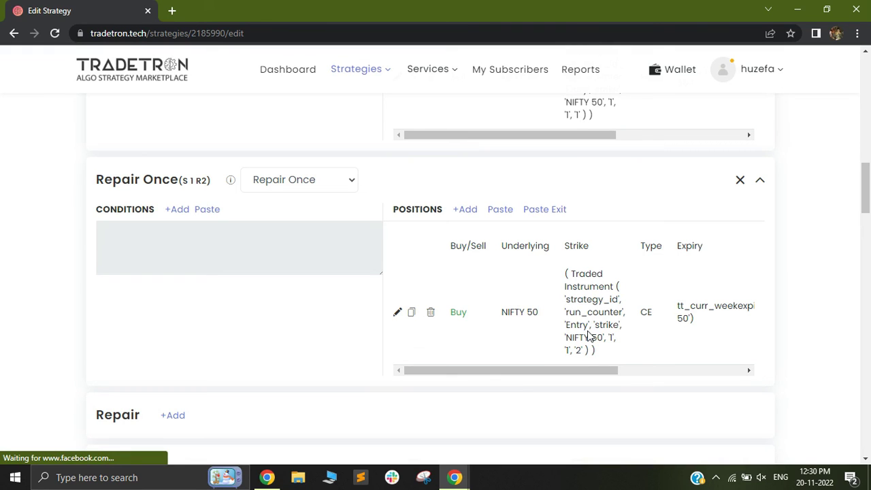
scroll(579, 340, down, 1)
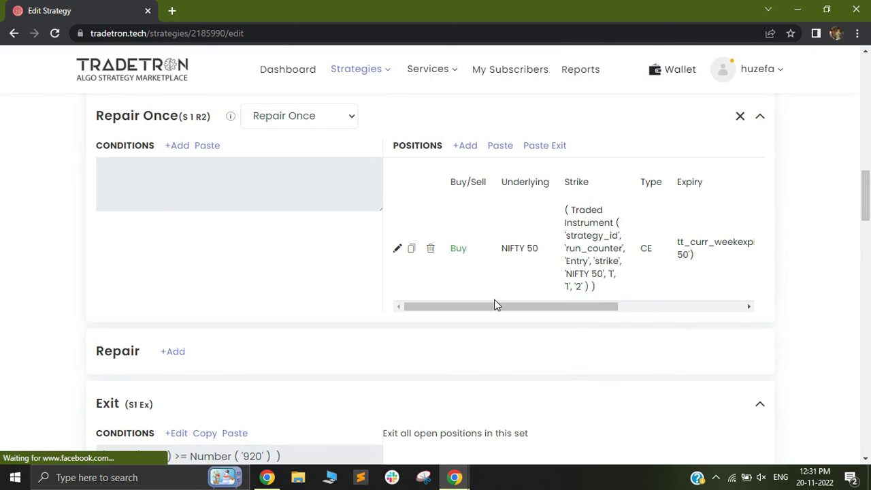
scroll(496, 305, down, 1)
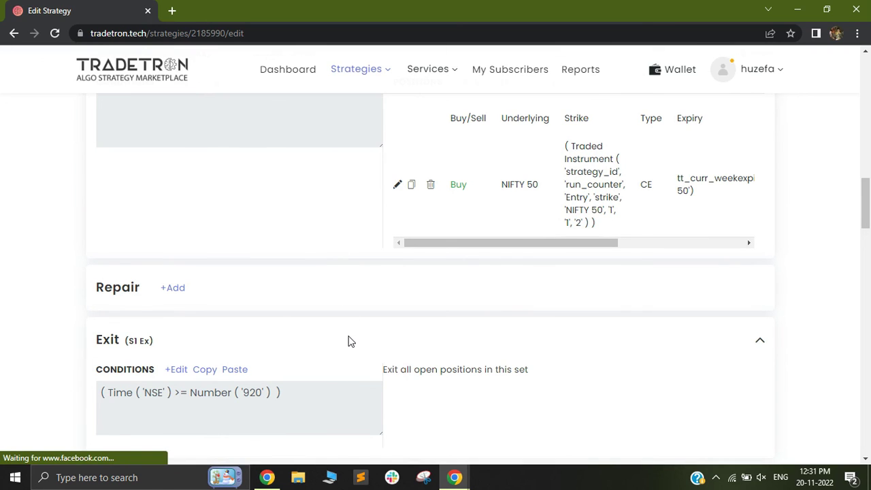
scroll(348, 341, up, 1)
scroll(473, 299, down, 2)
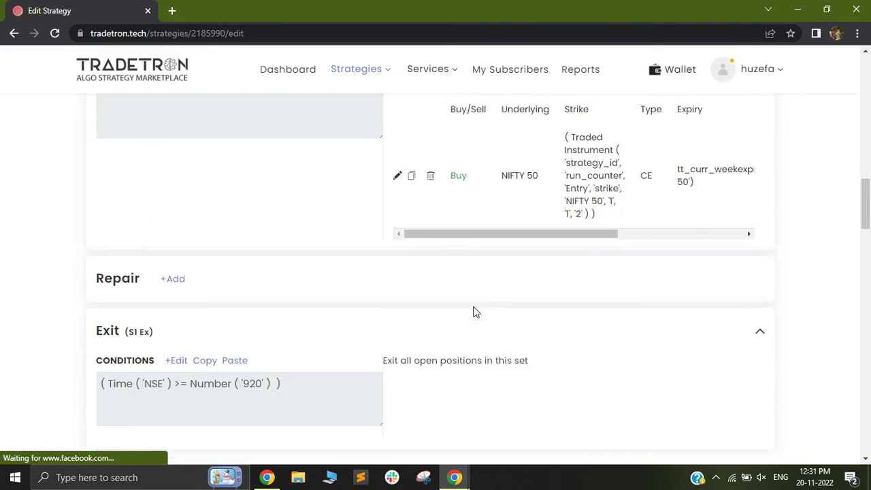